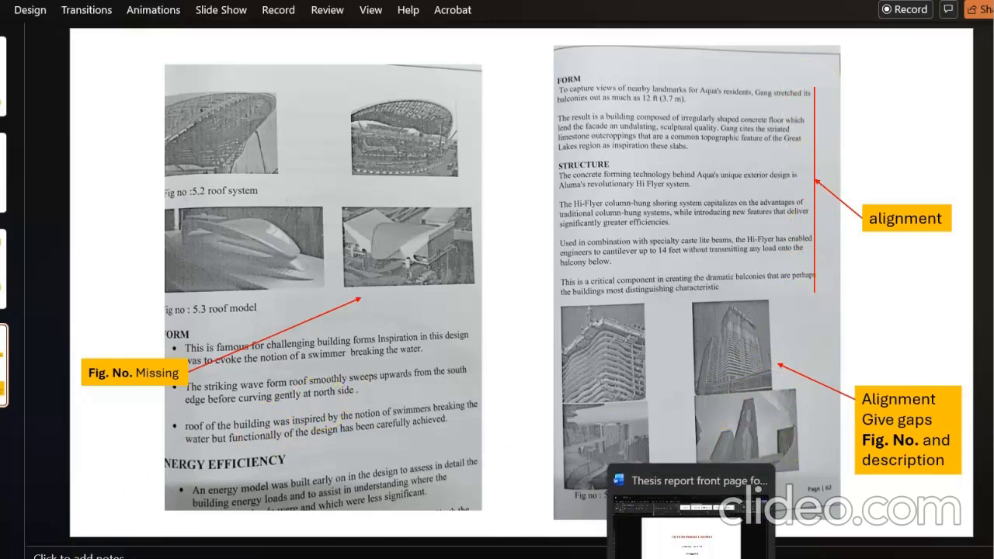
# Step: Switch to the thesis report front page document in Word and examine its title page from the project title to the submission date
pyautogui.click(691, 556)
pyautogui.scroll(-1, 631, 386)
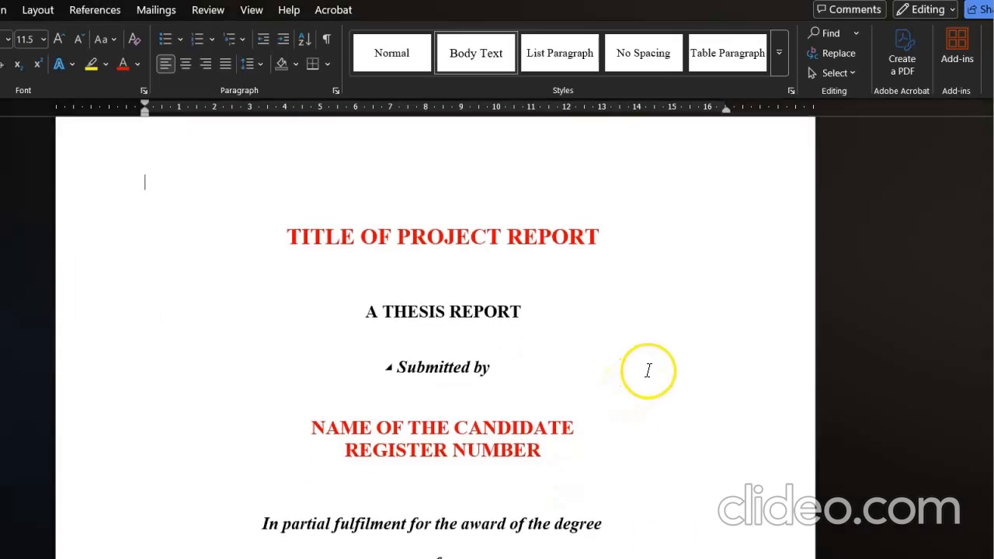
pyautogui.scroll(-3, 642, 373)
pyautogui.scroll(1, 649, 370)
pyautogui.scroll(2, 648, 371)
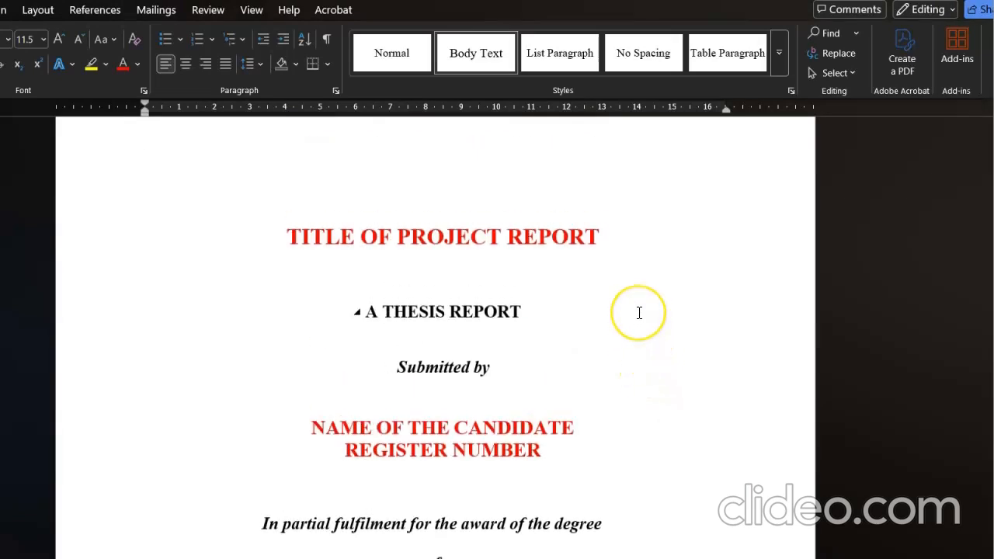
pyautogui.scroll(-1, 639, 313)
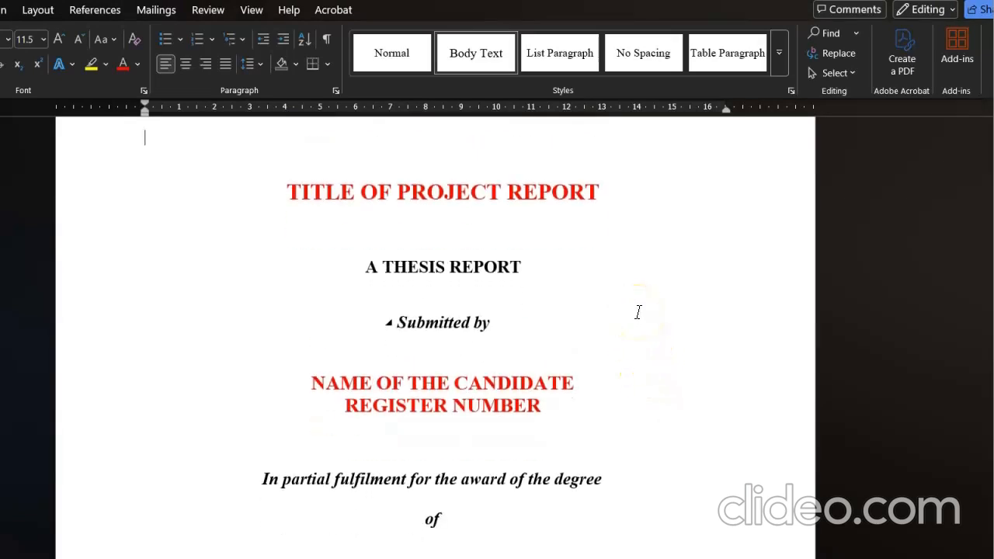
pyautogui.scroll(-2, 626, 333)
pyautogui.scroll(2, 484, 200)
pyautogui.scroll(-3, 642, 334)
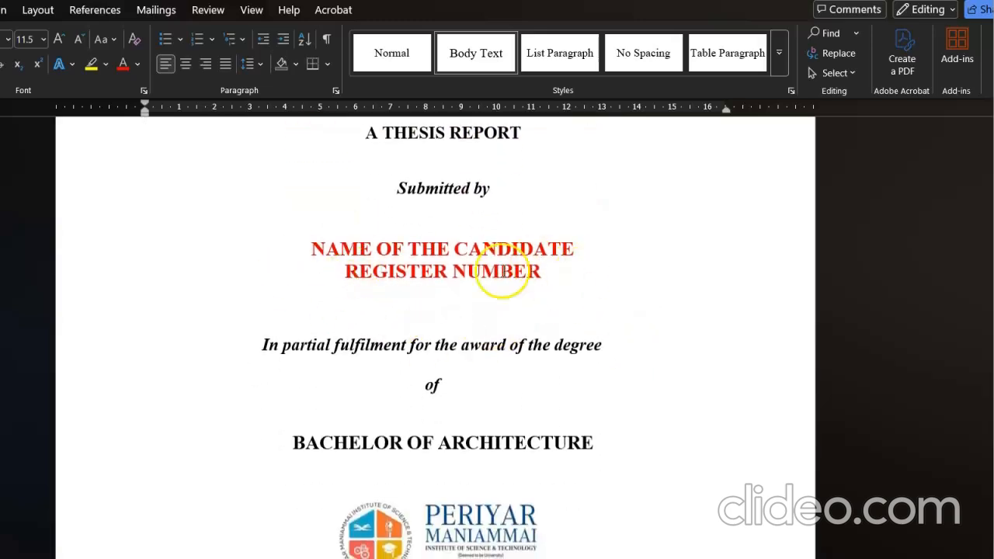
pyautogui.scroll(4, 614, 302)
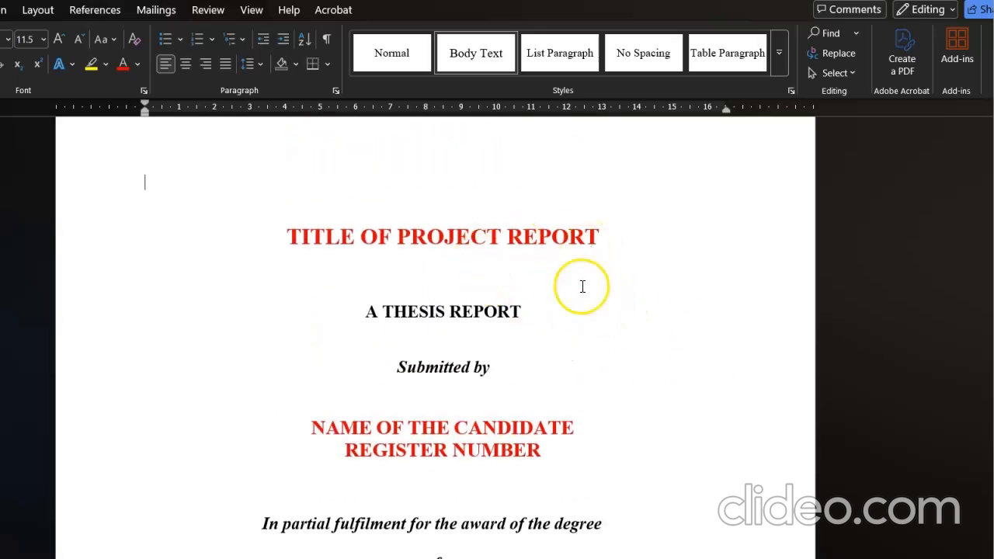
pyautogui.scroll(-2, 575, 373)
pyautogui.scroll(-1, 592, 396)
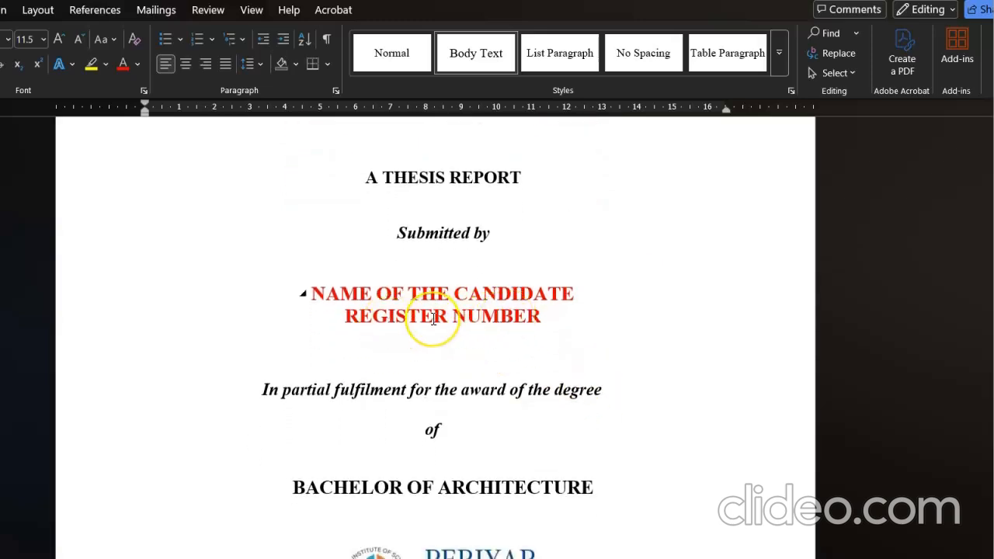
pyautogui.scroll(-2, 433, 319)
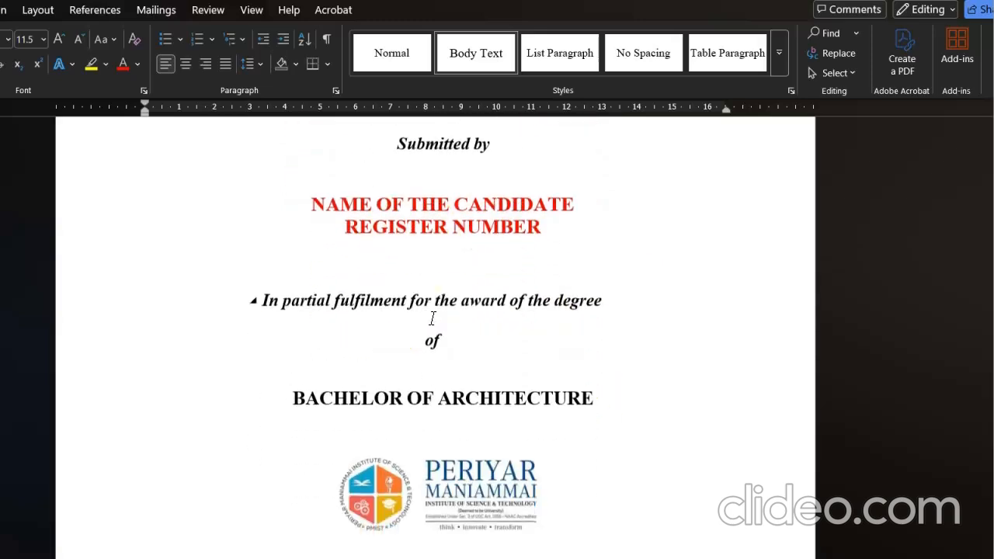
pyautogui.scroll(-7, 463, 366)
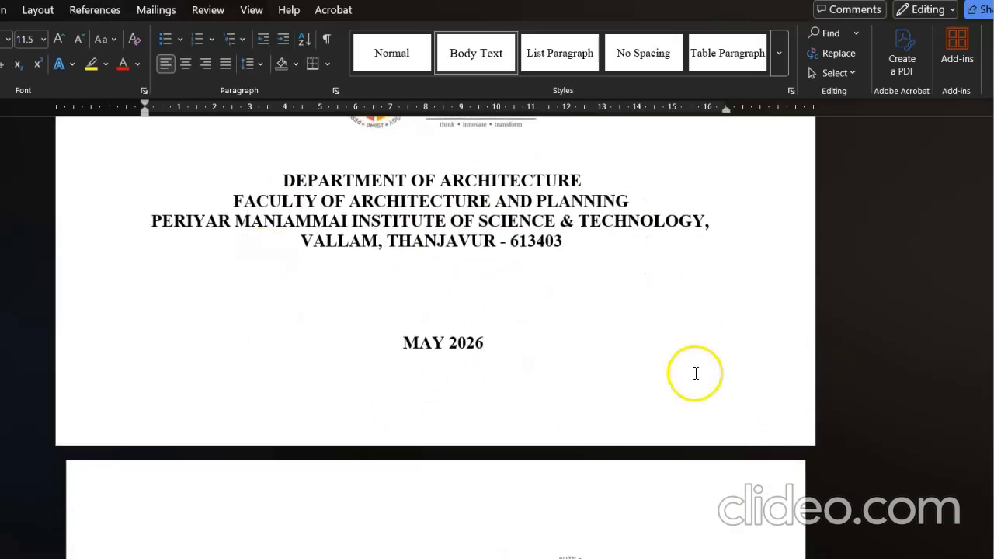
# Step: Examine the Bonafide Certificate page, including the candidate details, guide and department head signatures, and the viva voce examiner fields
pyautogui.scroll(-5, 695, 373)
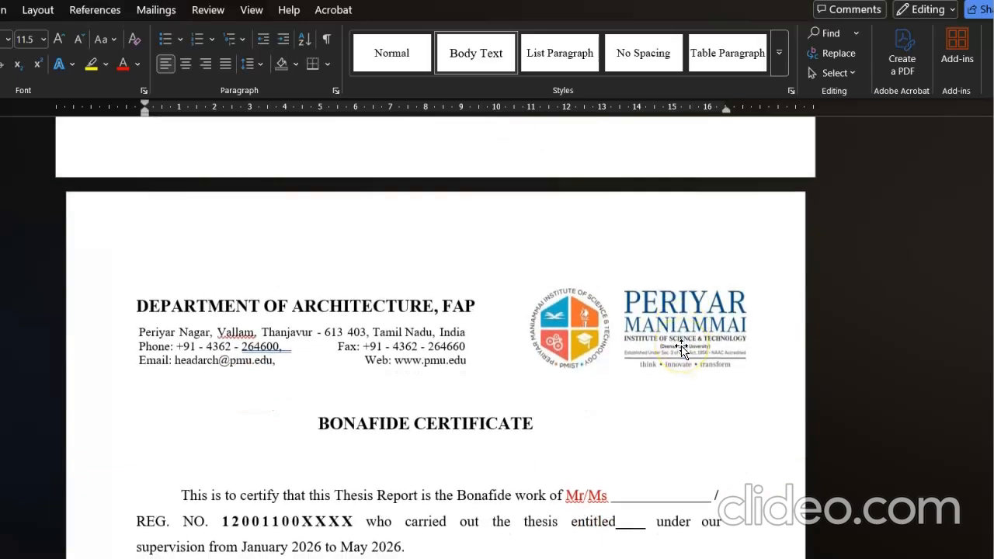
pyautogui.scroll(-2, 682, 350)
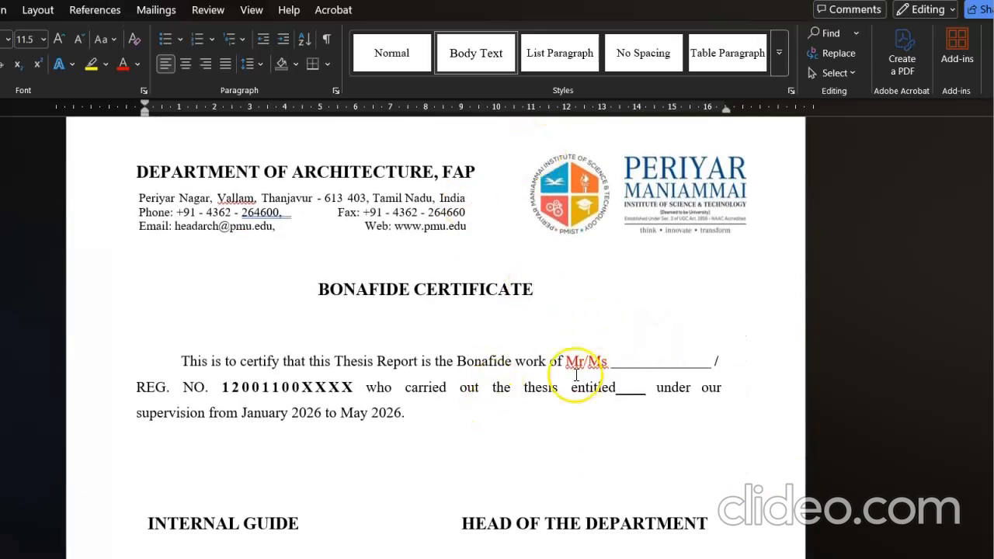
pyautogui.scroll(-2, 646, 394)
pyautogui.scroll(-1, 722, 360)
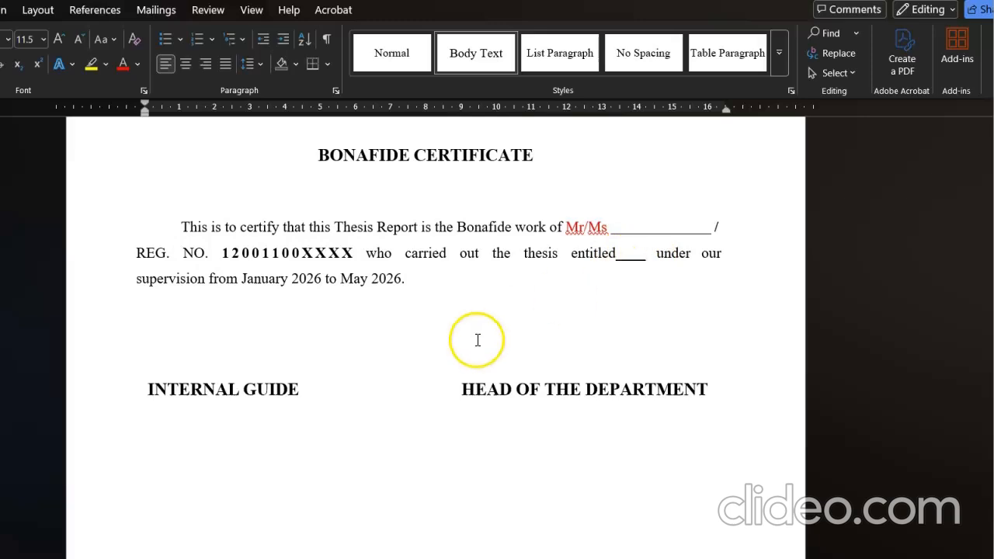
pyautogui.scroll(-6, 477, 342)
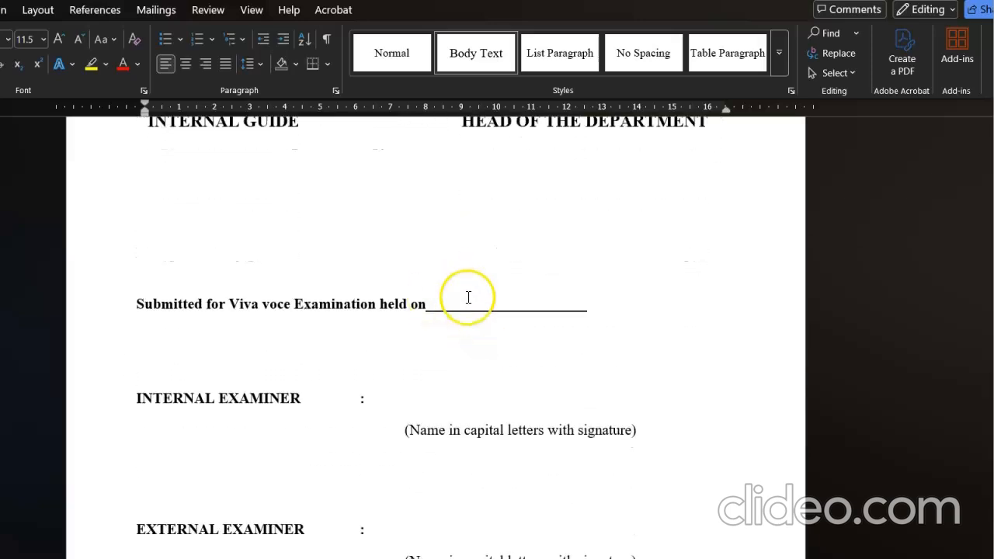
pyautogui.scroll(-4, 468, 299)
pyautogui.scroll(8, 481, 311)
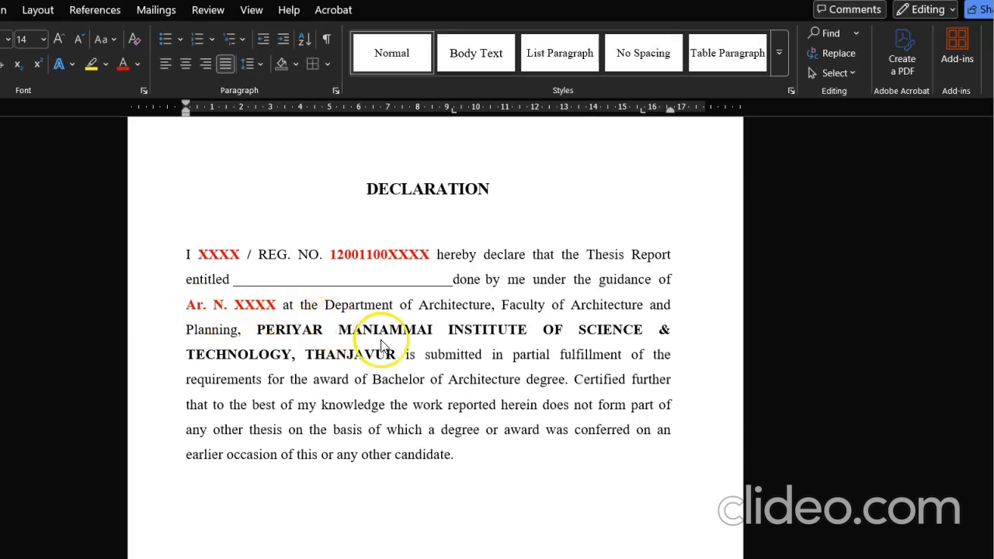
# Step: Read through the Declaration and Acknowledgement pages, checking the fields for the candidate and thesis guide
pyautogui.scroll(-12, 424, 402)
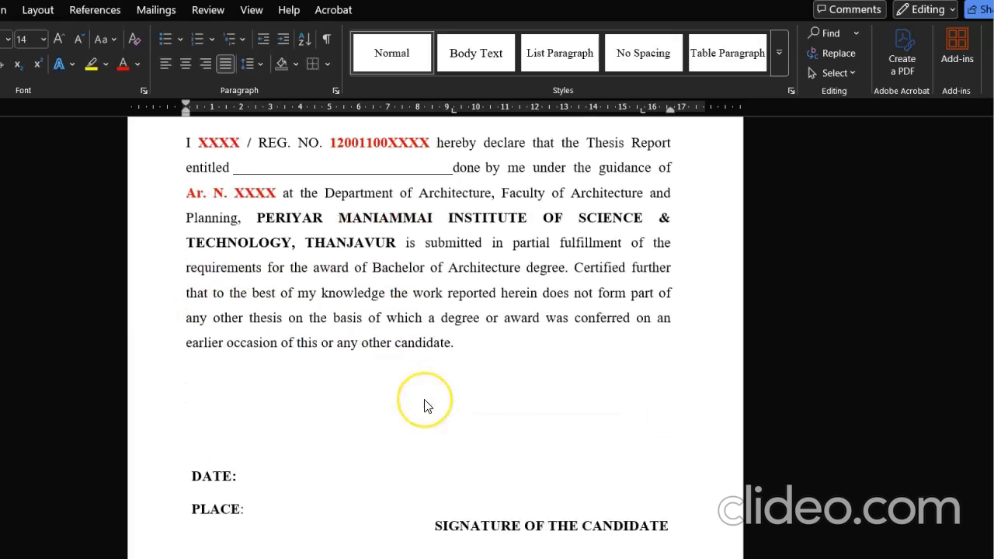
pyautogui.scroll(-3, 425, 404)
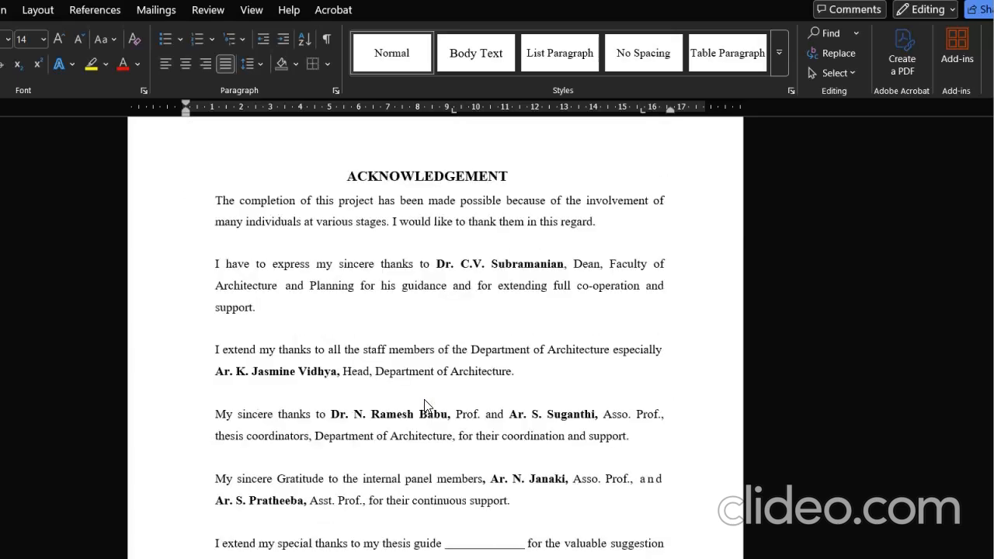
pyautogui.scroll(-1, 432, 404)
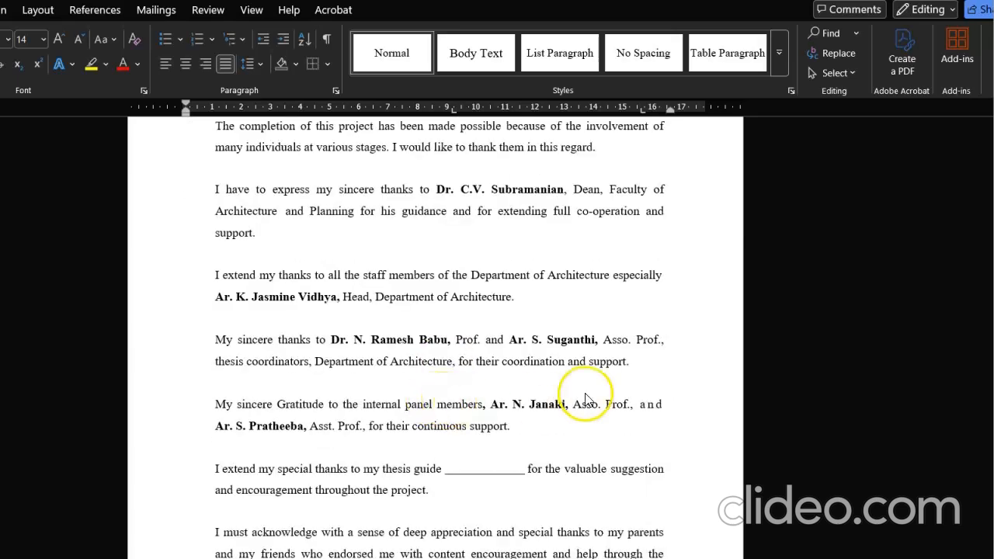
pyautogui.scroll(2, 587, 398)
pyautogui.scroll(-3, 587, 399)
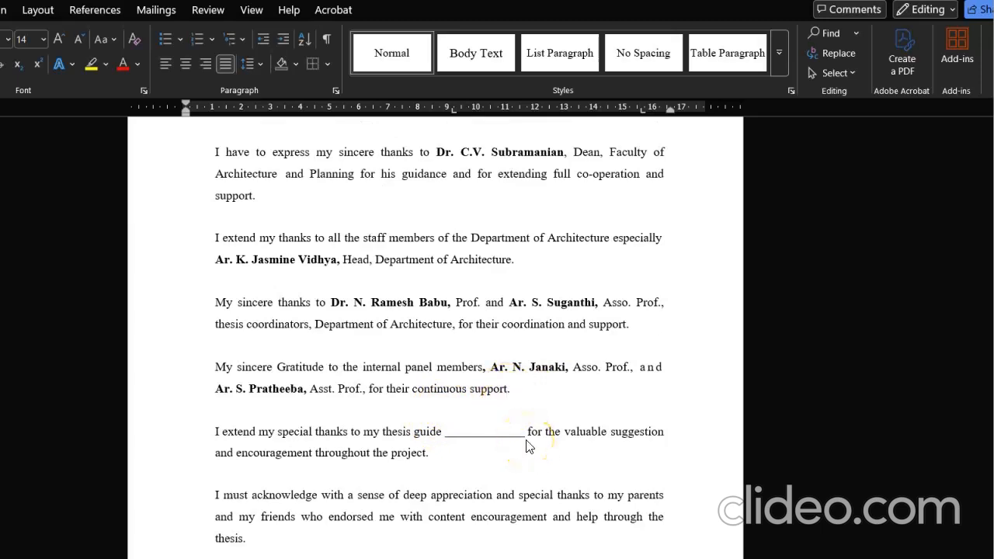
pyautogui.scroll(-6, 526, 445)
pyautogui.scroll(-14, 526, 446)
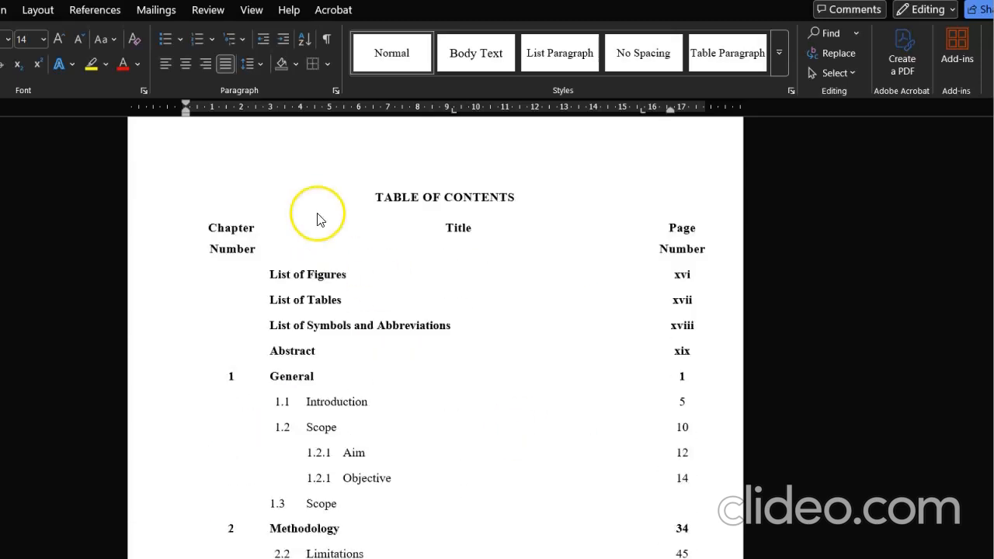
# Step: Apply All Borders to the whole Table of Contents table
pyautogui.scroll(1, 315, 233)
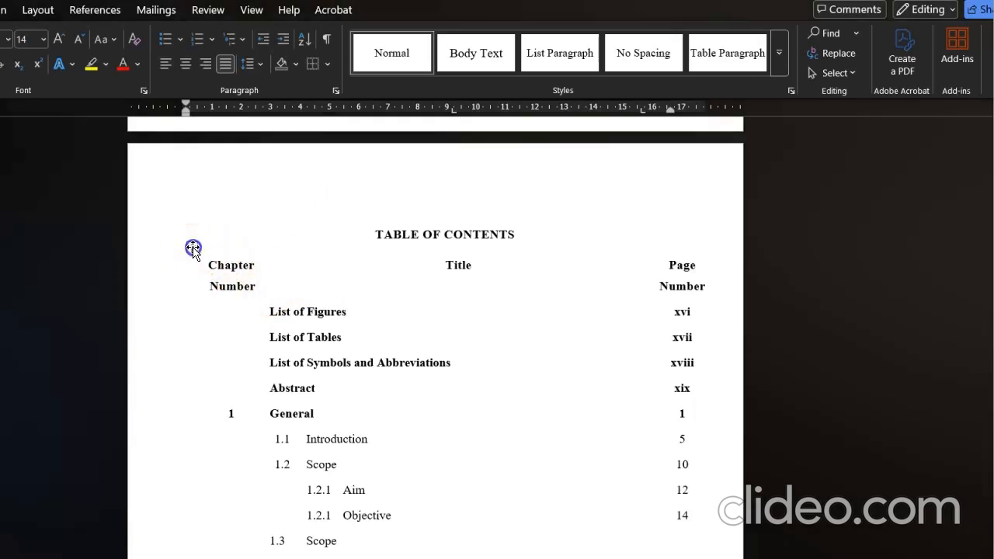
pyautogui.click(193, 248)
pyautogui.click(366, 222)
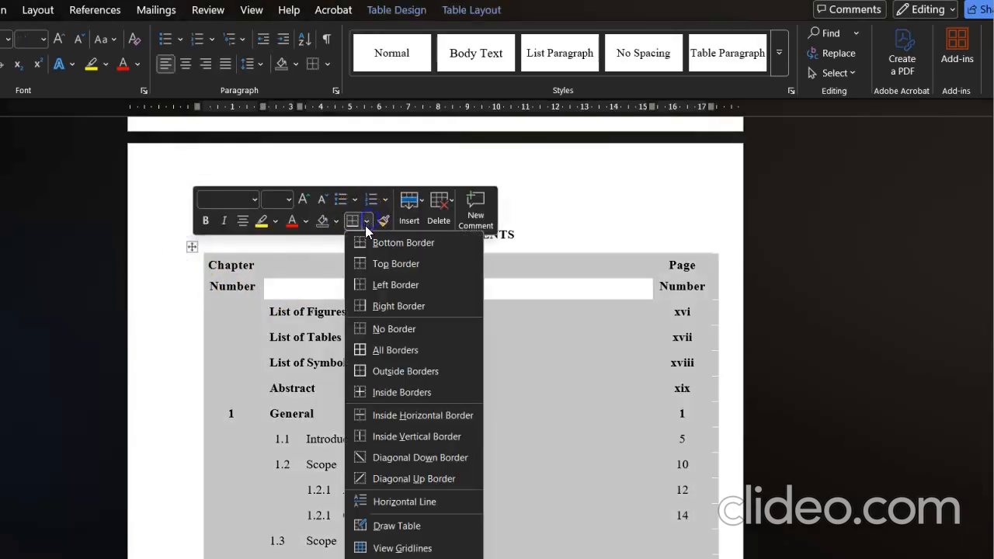
pyautogui.click(392, 351)
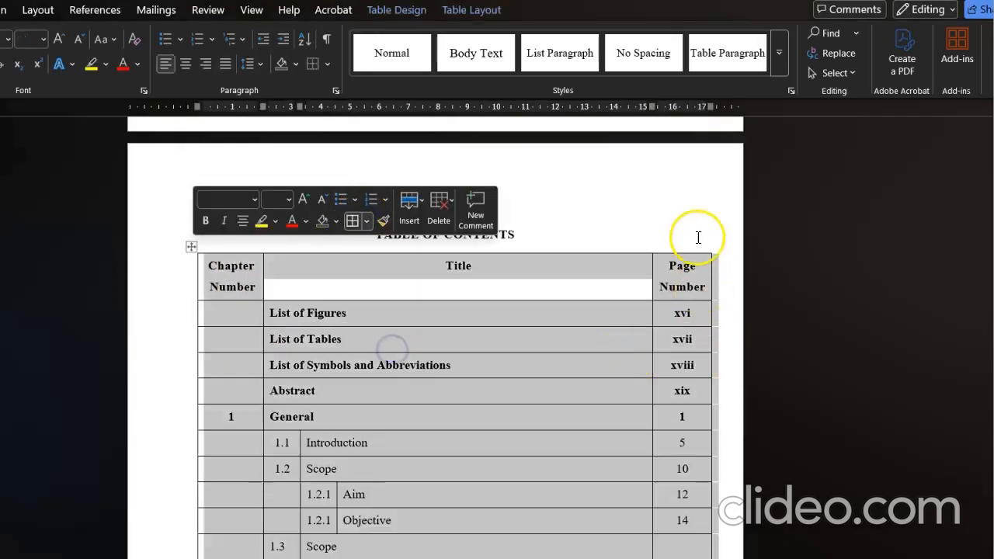
pyautogui.click(666, 228)
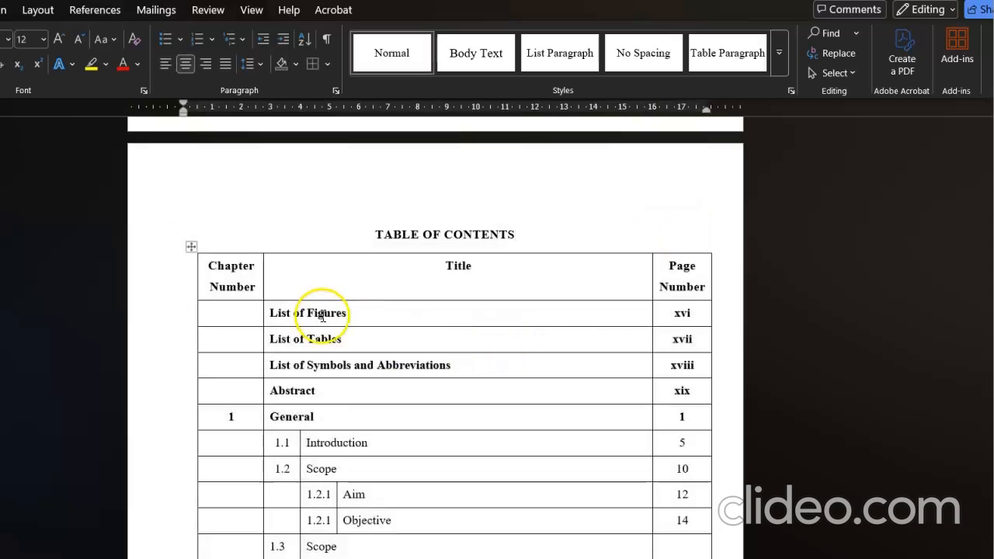
# Step: Insert a blank row below the 1.3 Scope row in the table of contents and place the cursor in its title cell
pyautogui.scroll(-1, 245, 288)
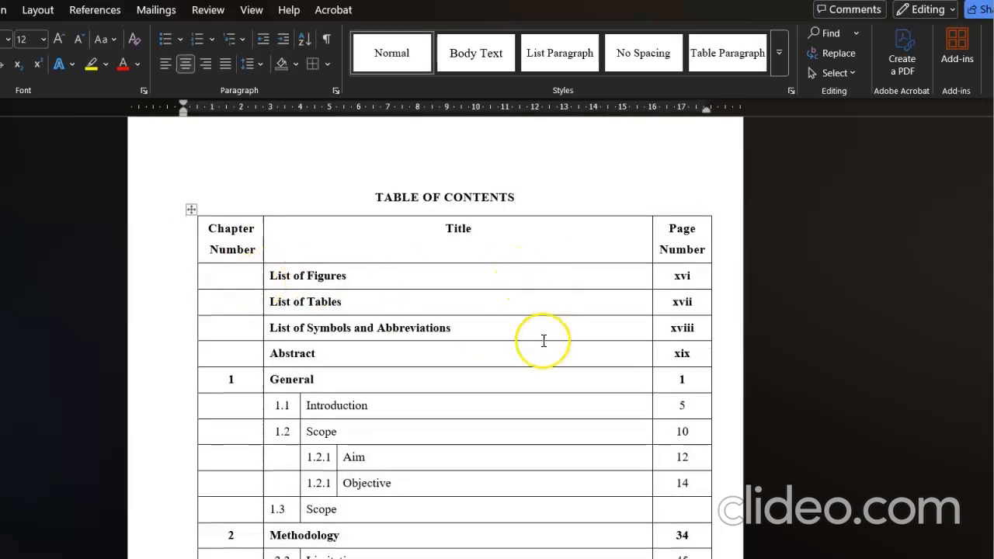
pyautogui.scroll(-2, 544, 340)
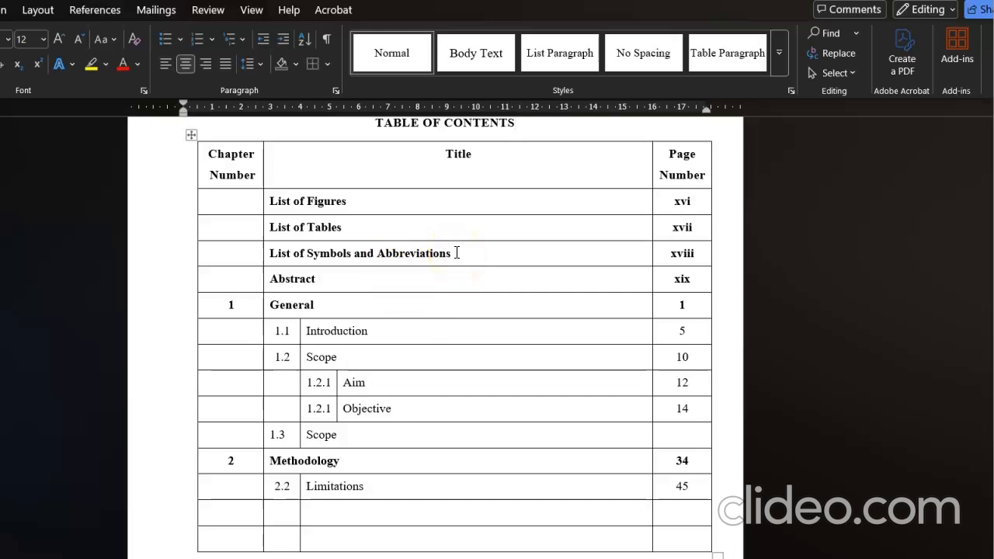
pyautogui.scroll(1, 457, 254)
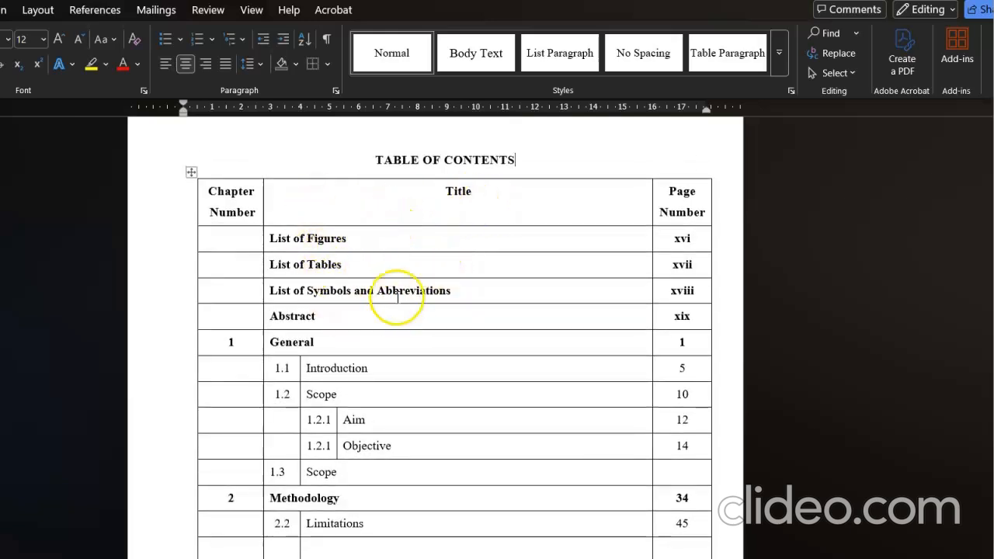
pyautogui.scroll(-1, 384, 318)
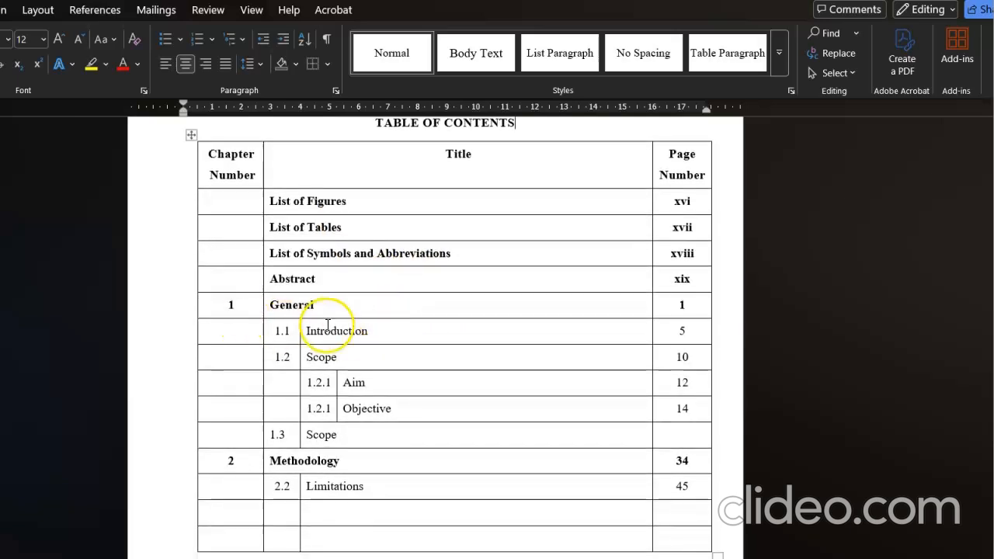
pyautogui.scroll(-1, 438, 331)
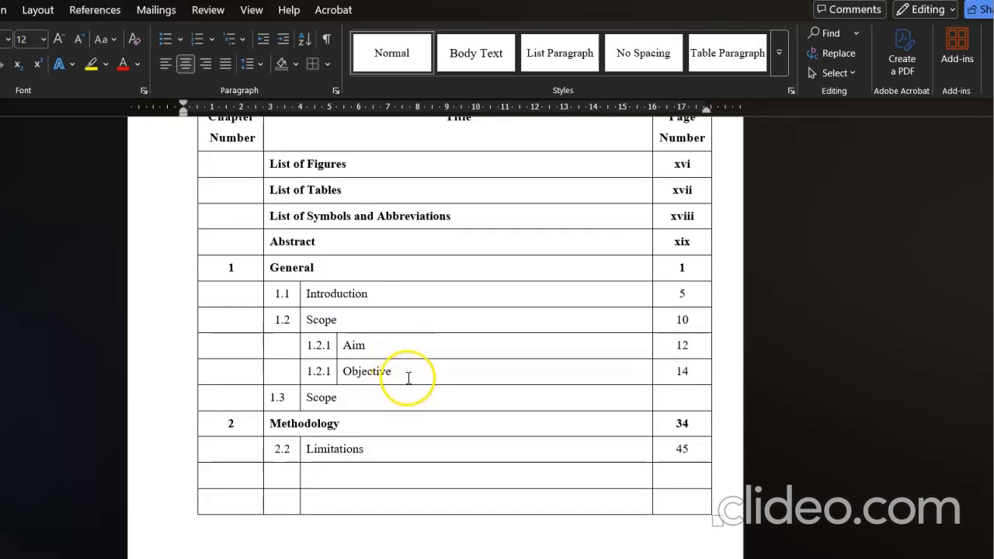
pyautogui.click(409, 373)
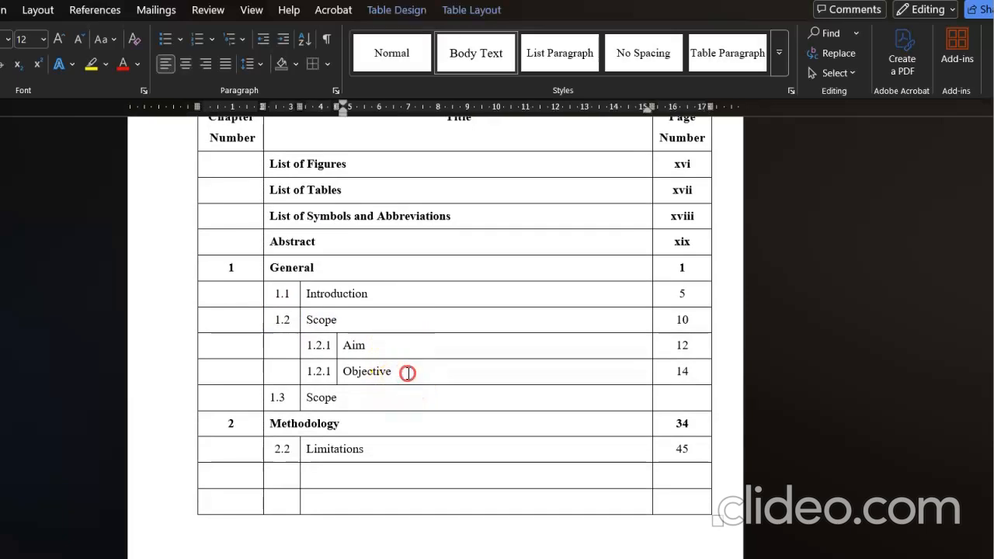
pyautogui.rightClick(408, 373)
pyautogui.click(379, 400)
pyautogui.rightClick(380, 400)
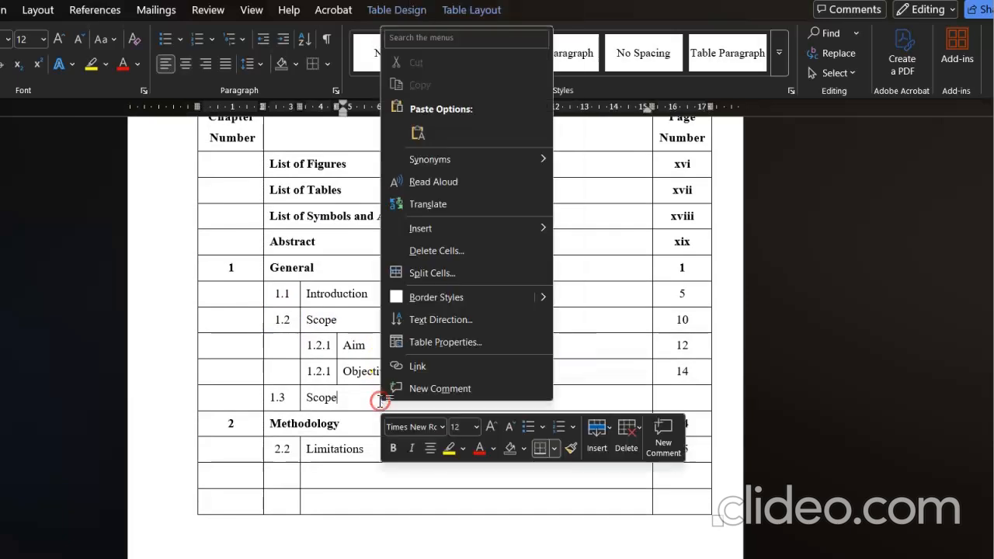
pyautogui.moveTo(444, 228)
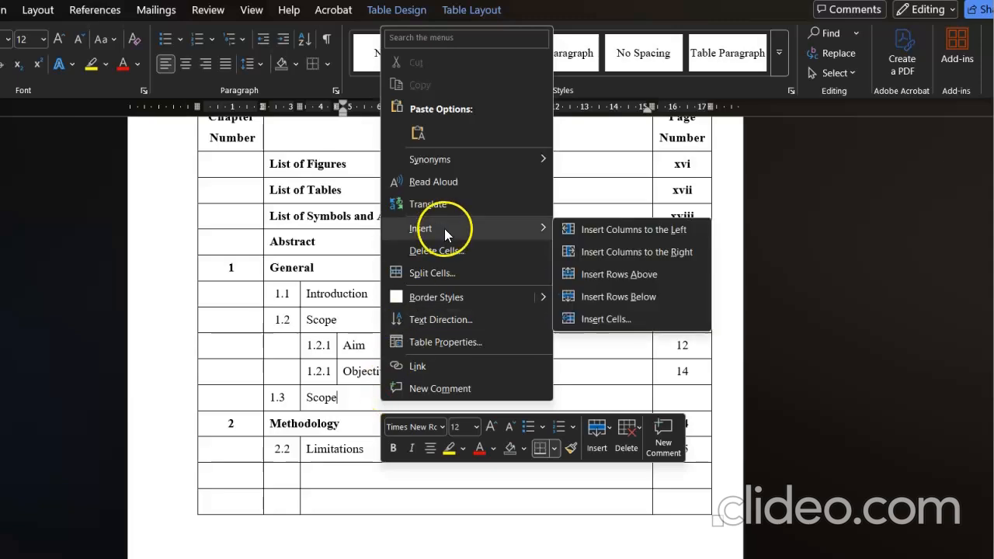
pyautogui.click(623, 297)
pyautogui.click(395, 424)
pyautogui.click(355, 426)
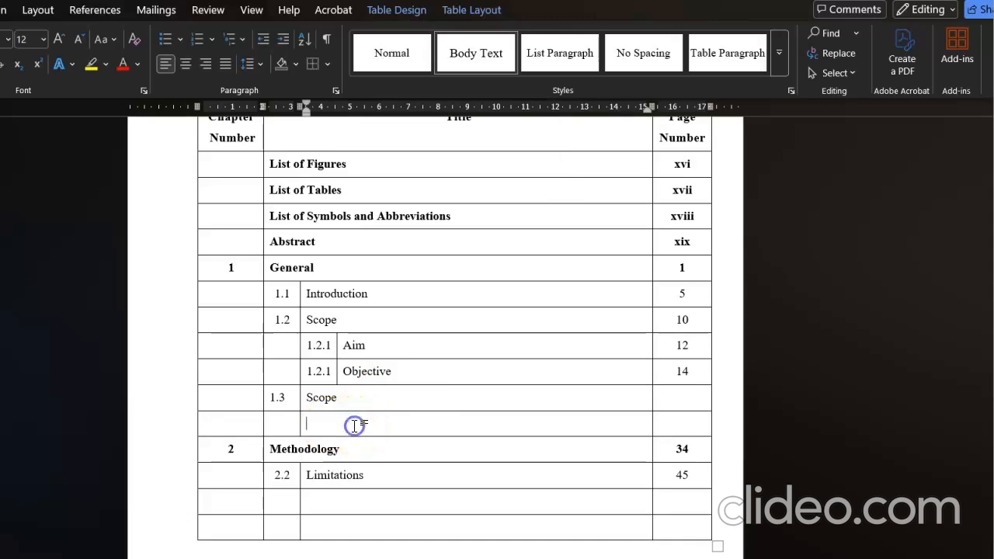
pyautogui.click(346, 421)
# Step: Draw a vertical table line through the blank row below 1.3 Scope and the Methodology row, aligned with the divider beside Aim and Objective
pyautogui.click(1, 10)
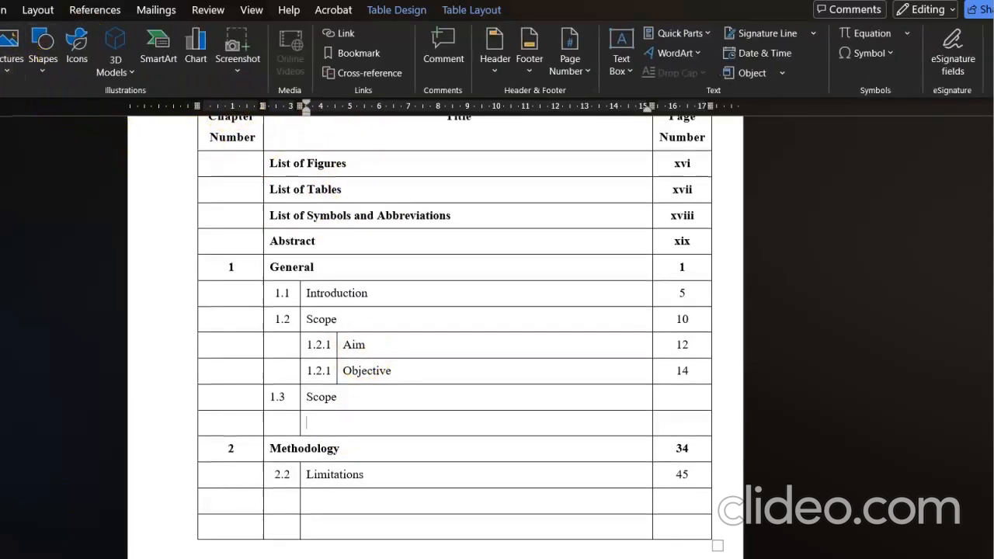
pyautogui.click(1, 58)
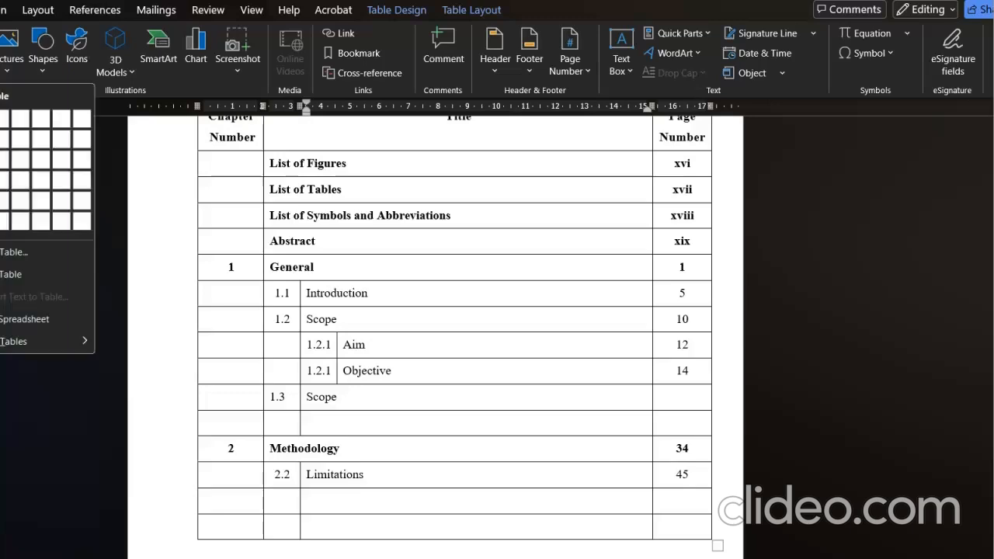
pyautogui.click(18, 280)
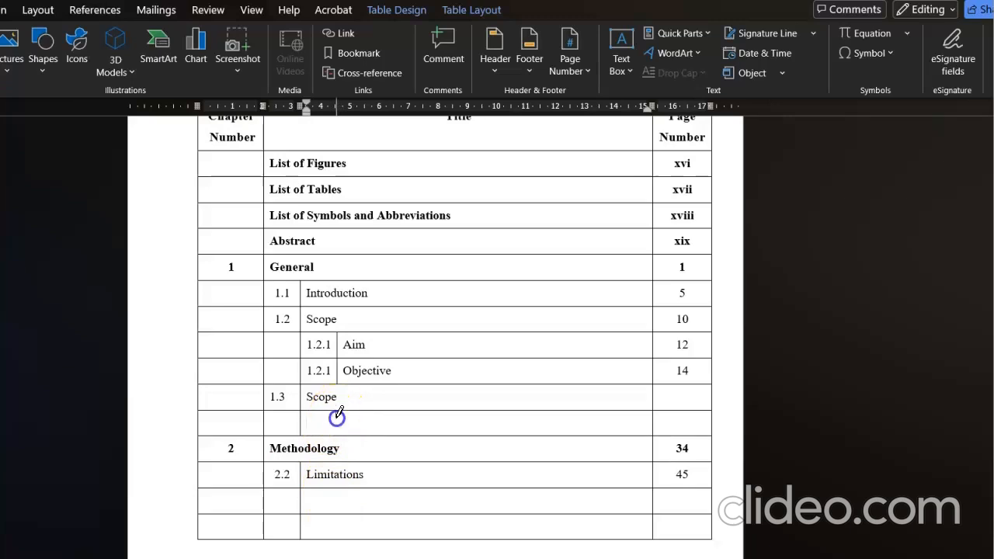
pyautogui.moveTo(337, 436); pyautogui.dragTo(337, 466)
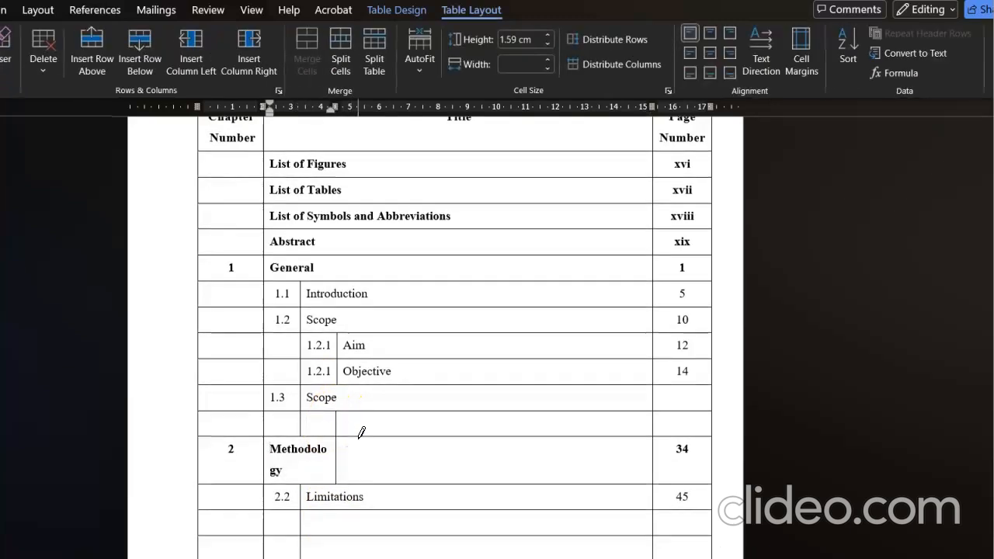
# Step: Undo the last table line, draw a divider through only the blank row below 1.3 Scope, and fill its cells with 1.3.1 and ghgjug
pyautogui.hotkey('ctrl', 'z')
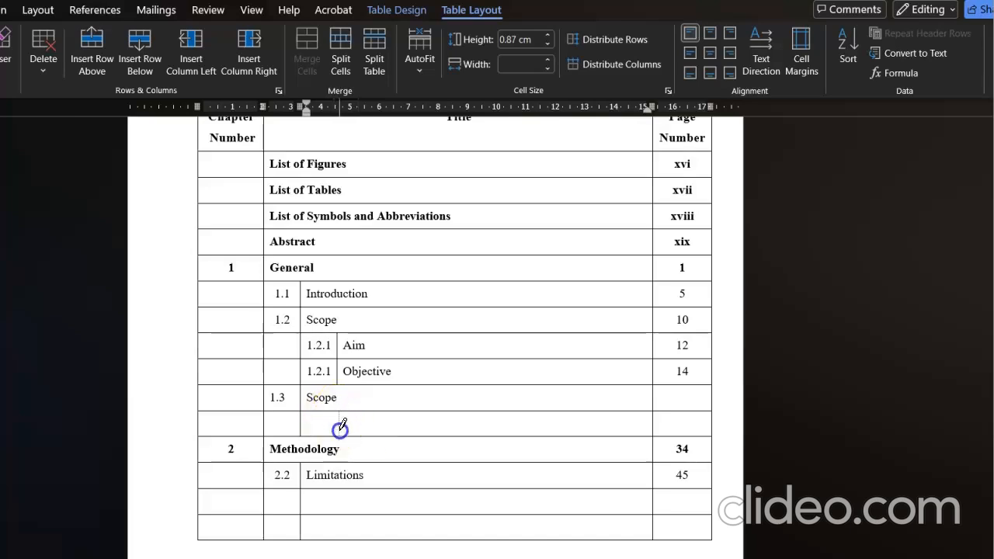
pyautogui.moveTo(342, 431); pyautogui.dragTo(340, 414)
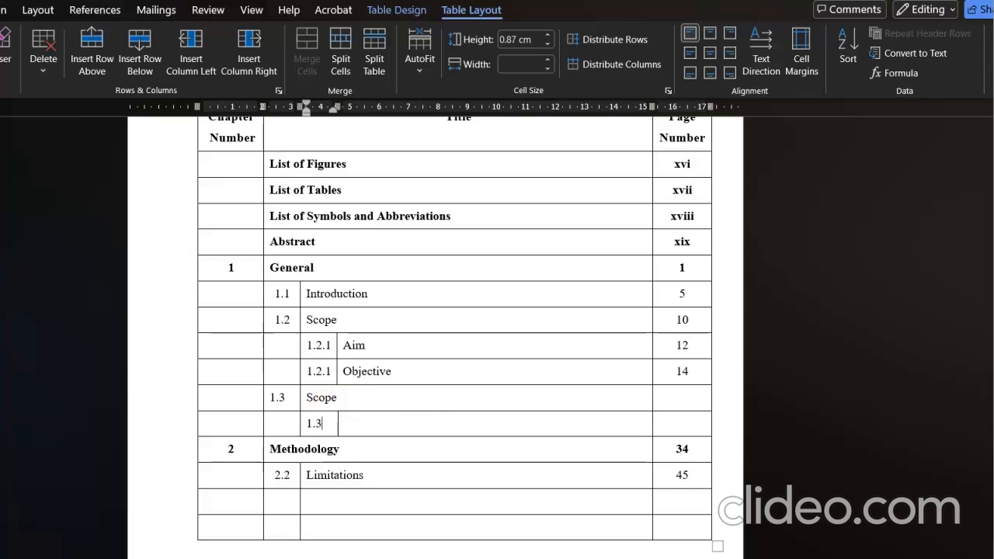
pyautogui.click(436, 422)
# Step: Append blank rows to the end of the table of contents, below the existing empty rows
pyautogui.scroll(-3, 452, 415)
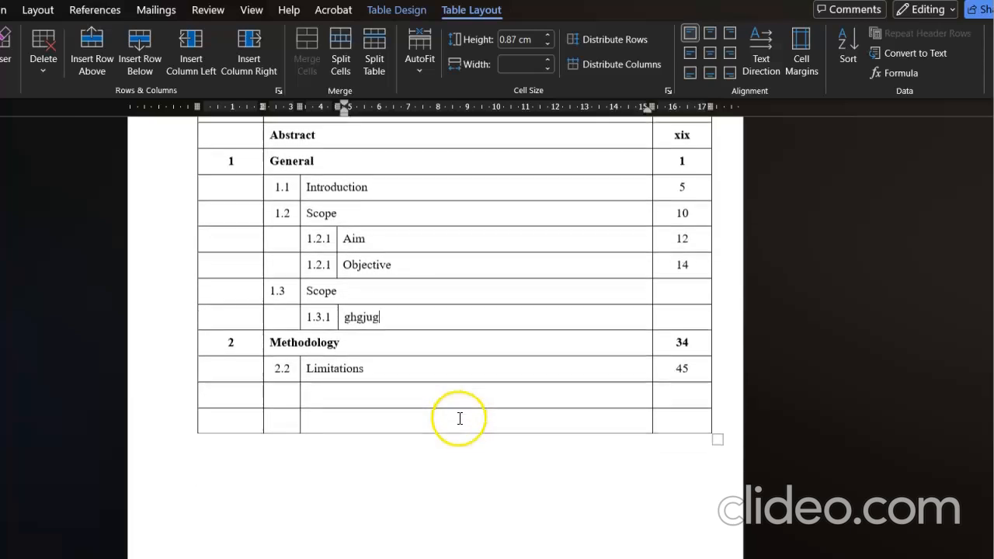
pyautogui.click(690, 414)
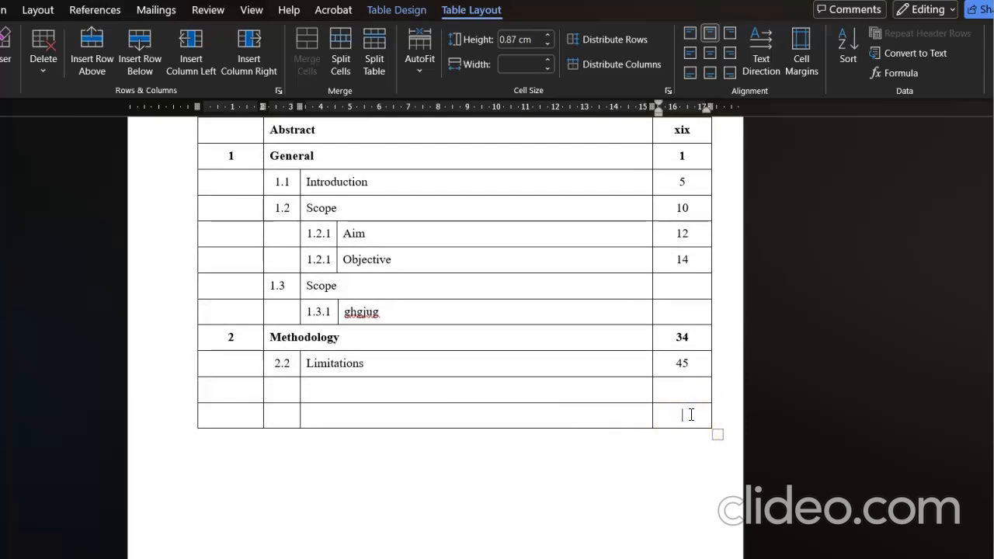
pyautogui.press('Tab')
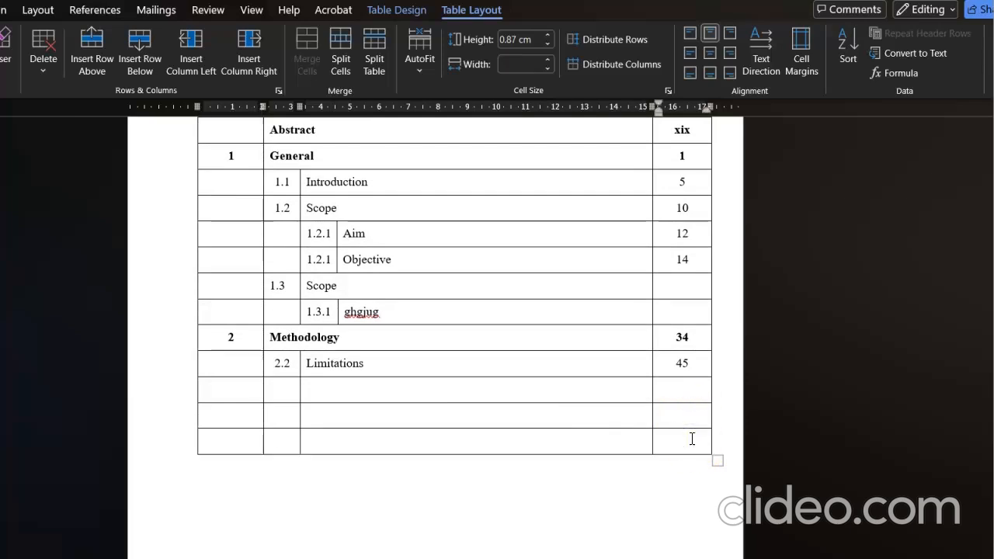
pyautogui.press('Tab')
# Step: Remove all borders from the whole Table of Contents table with the No Border option
pyautogui.scroll(6, 497, 377)
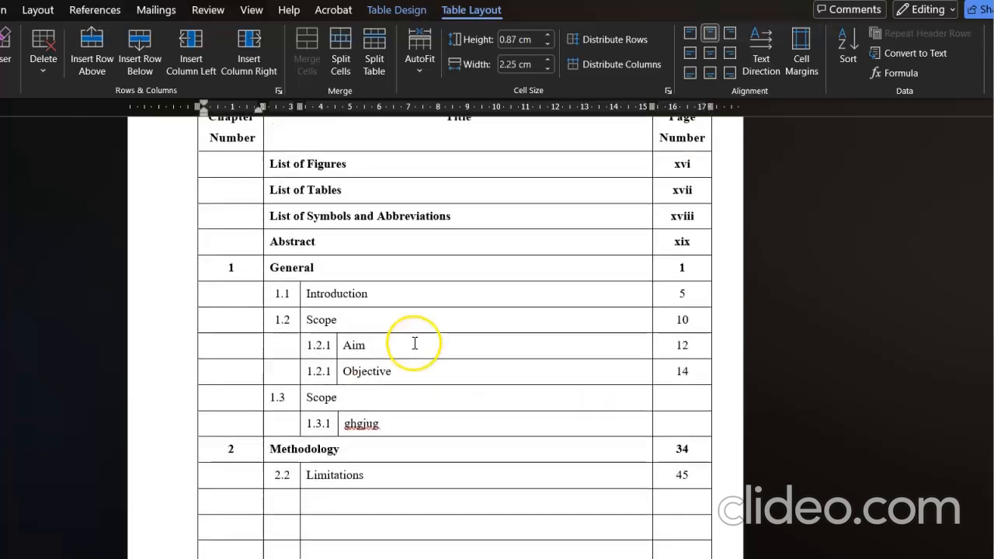
pyautogui.scroll(-2, 415, 311)
pyautogui.scroll(1, 415, 311)
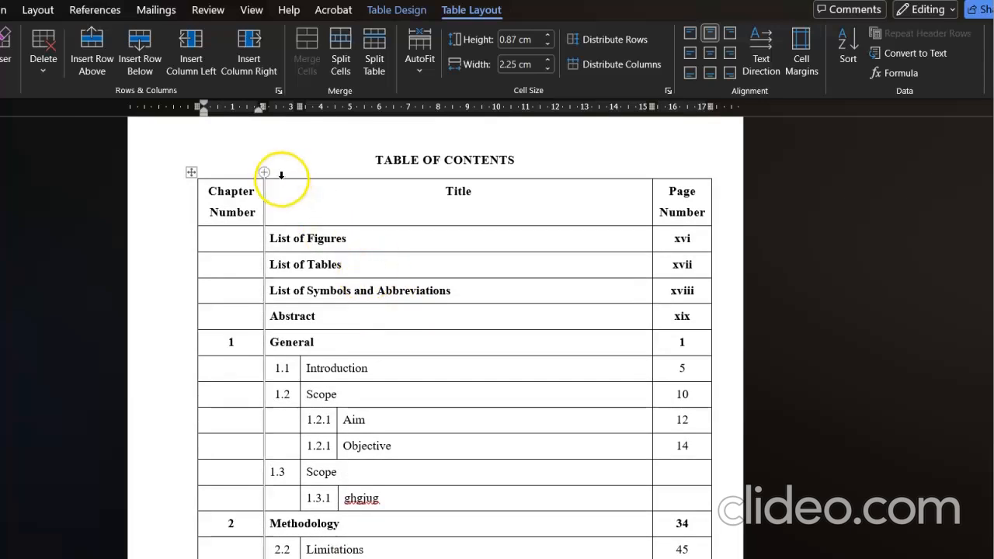
pyautogui.click(190, 171)
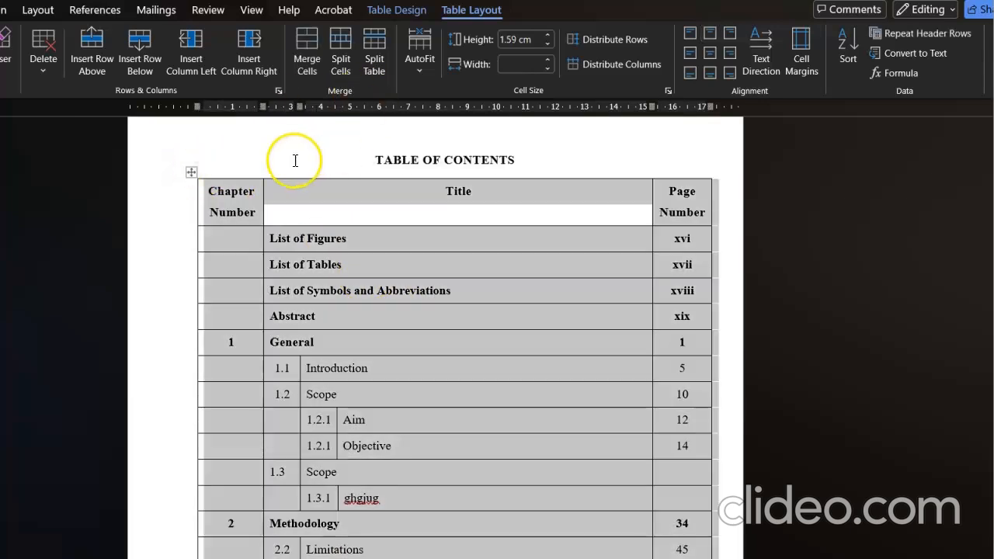
pyautogui.rightClick(193, 170)
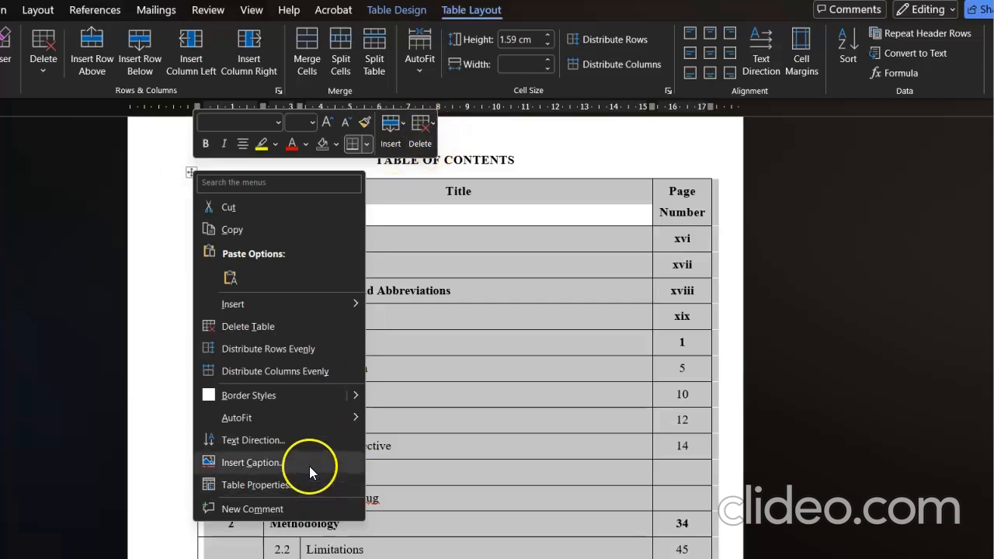
pyautogui.click(368, 145)
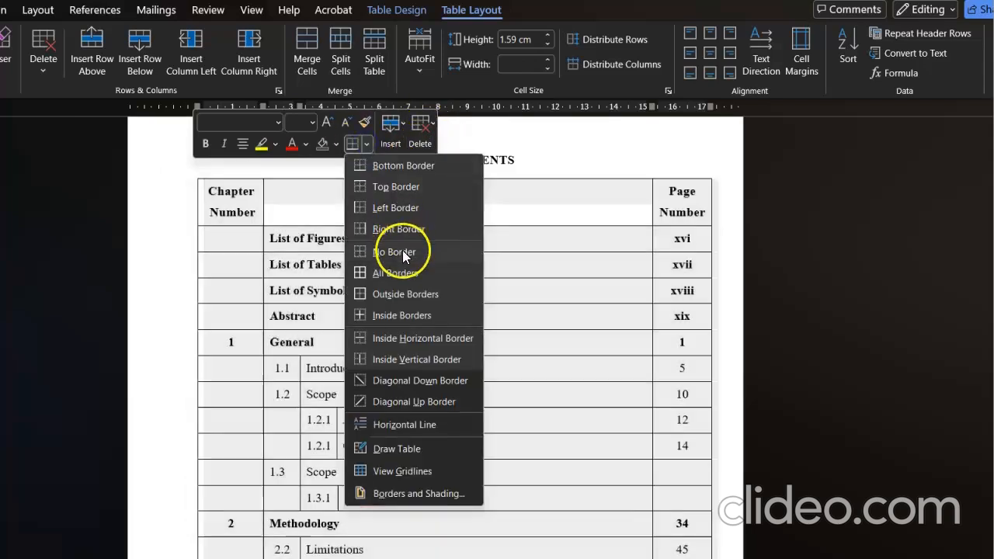
pyautogui.click(402, 250)
pyautogui.click(570, 378)
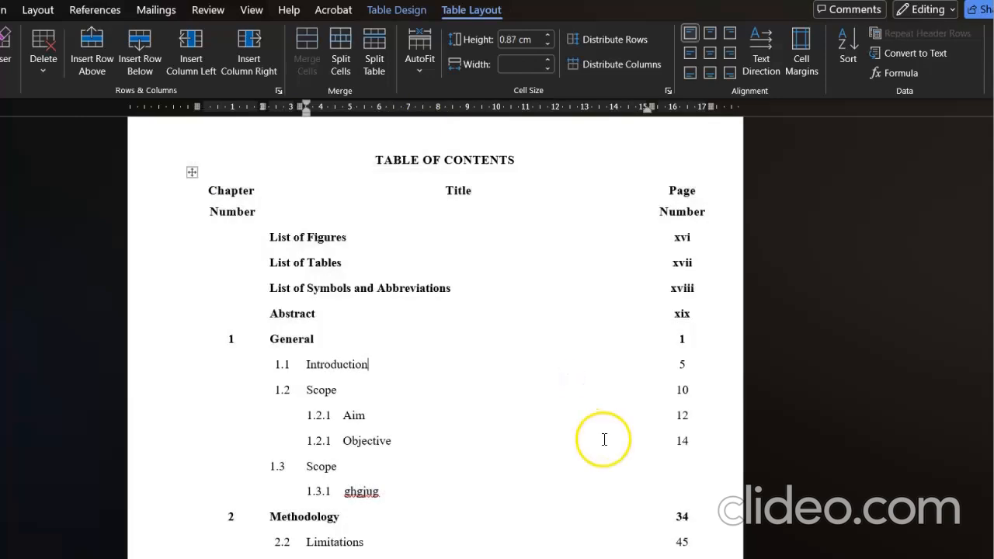
# Step: Review the layout of the borderless table of contents, checking the alignment of chapter numbers, titles and page numbers
pyautogui.scroll(-2, 604, 440)
pyautogui.scroll(1, 562, 437)
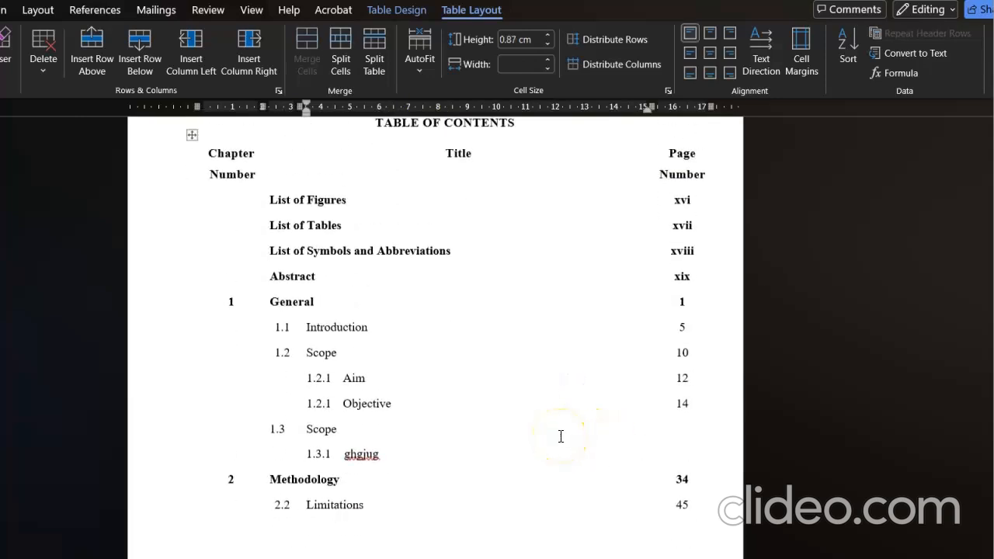
pyautogui.scroll(-10, 561, 437)
pyautogui.scroll(10, 561, 436)
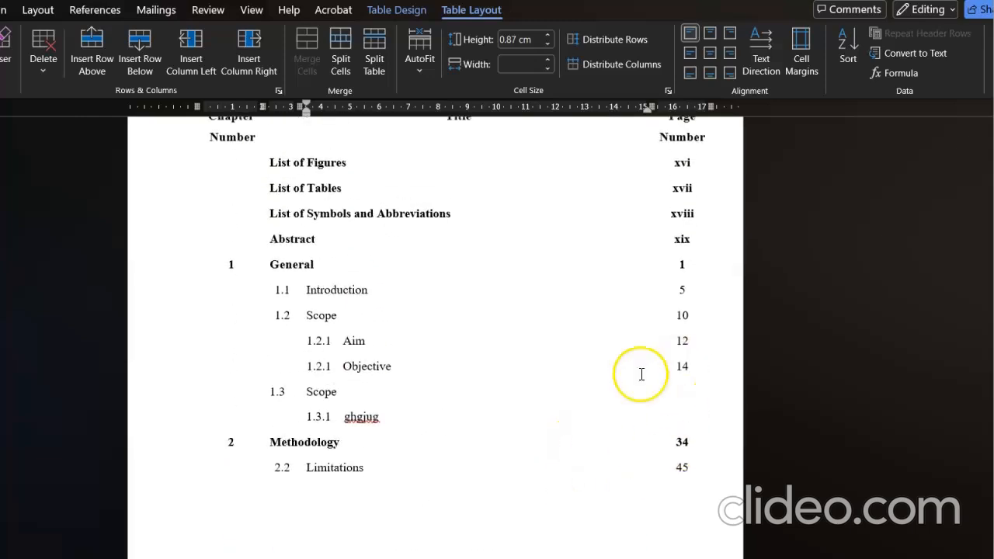
pyautogui.scroll(1, 284, 257)
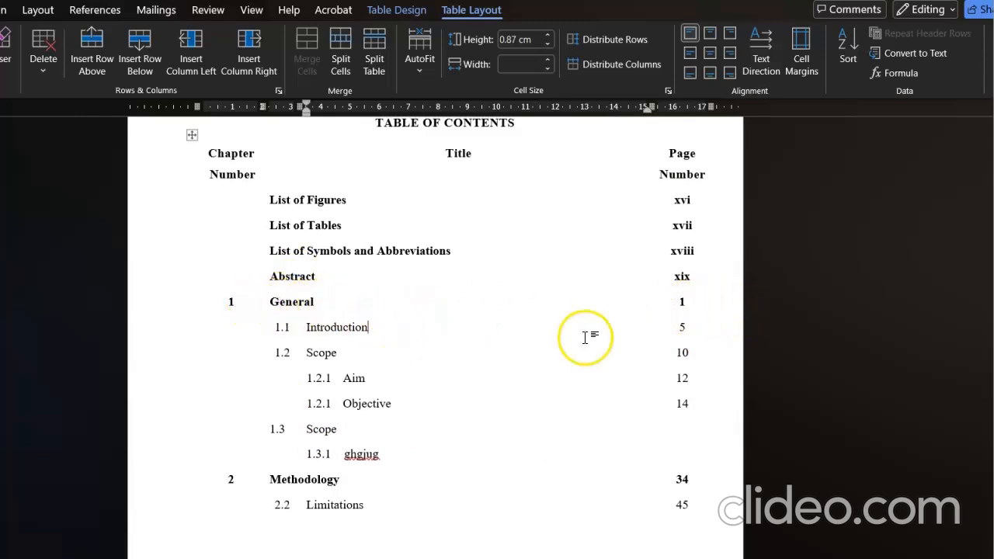
pyautogui.scroll(-1, 404, 404)
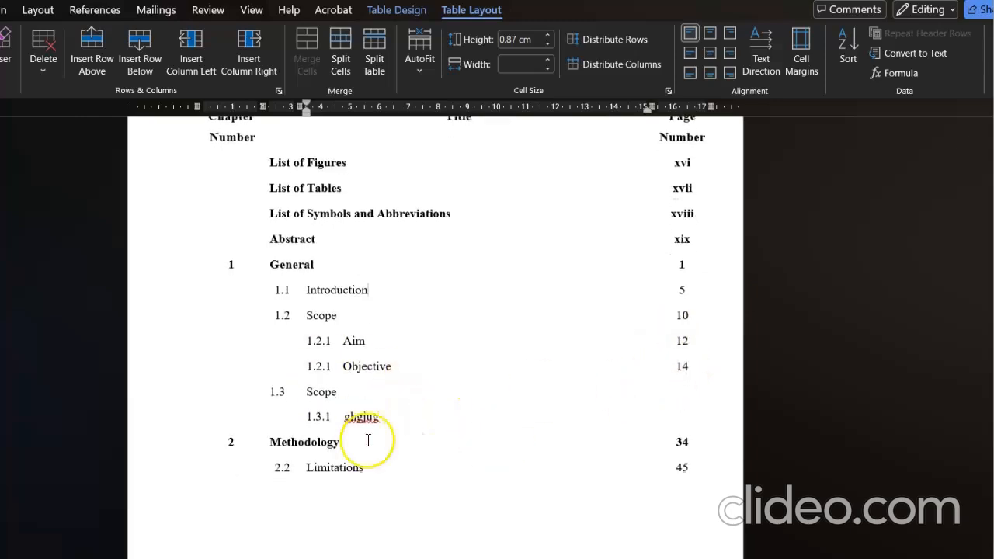
# Step: Apply All Borders to the whole List of Figures table and append a blank row at its end
pyautogui.scroll(-10, 485, 439)
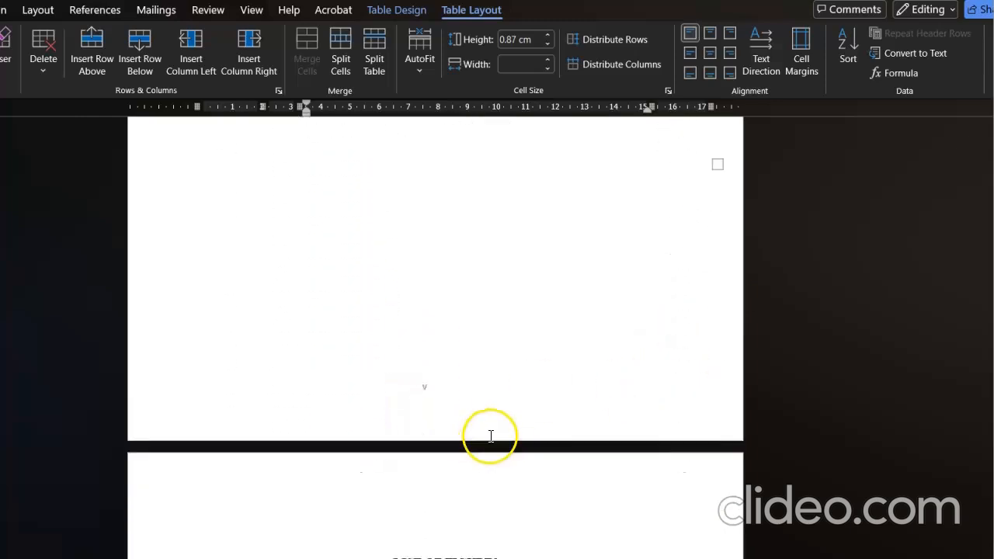
pyautogui.scroll(2, 443, 400)
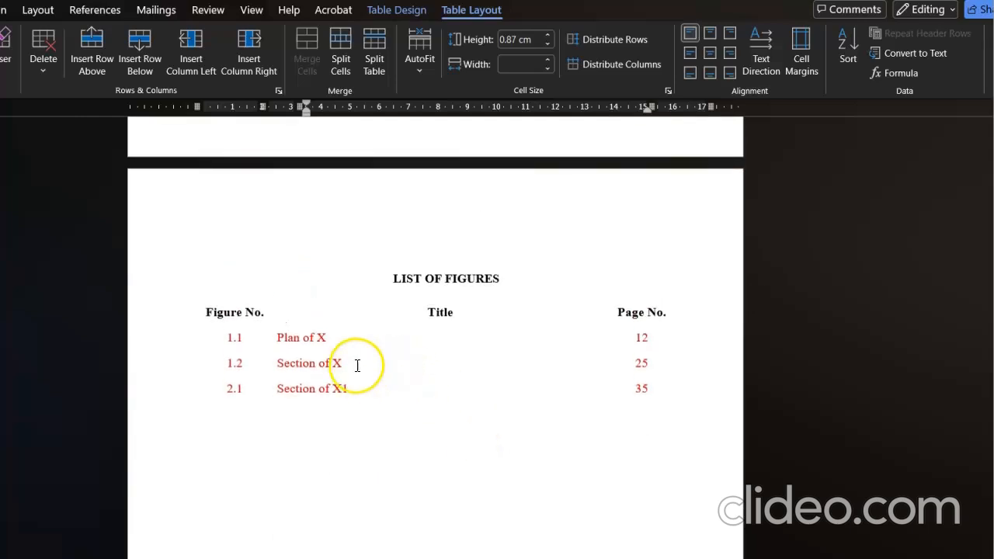
pyautogui.click(271, 340)
pyautogui.click(192, 294)
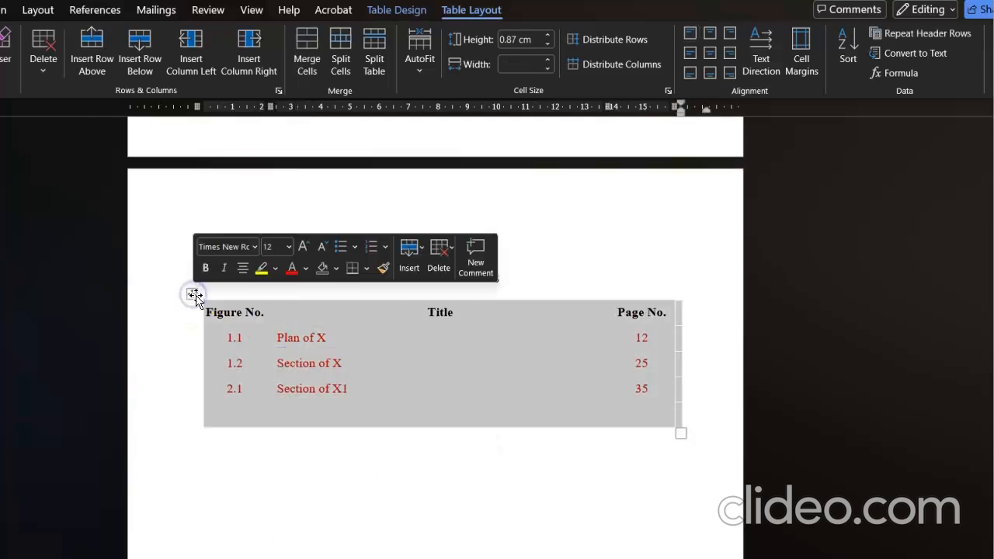
pyautogui.rightClick(192, 294)
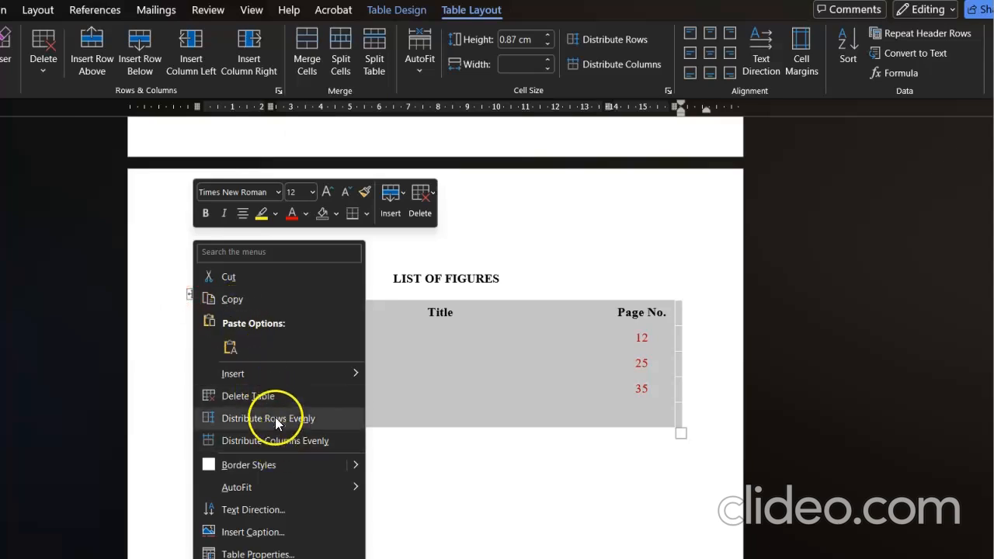
pyautogui.moveTo(278, 487)
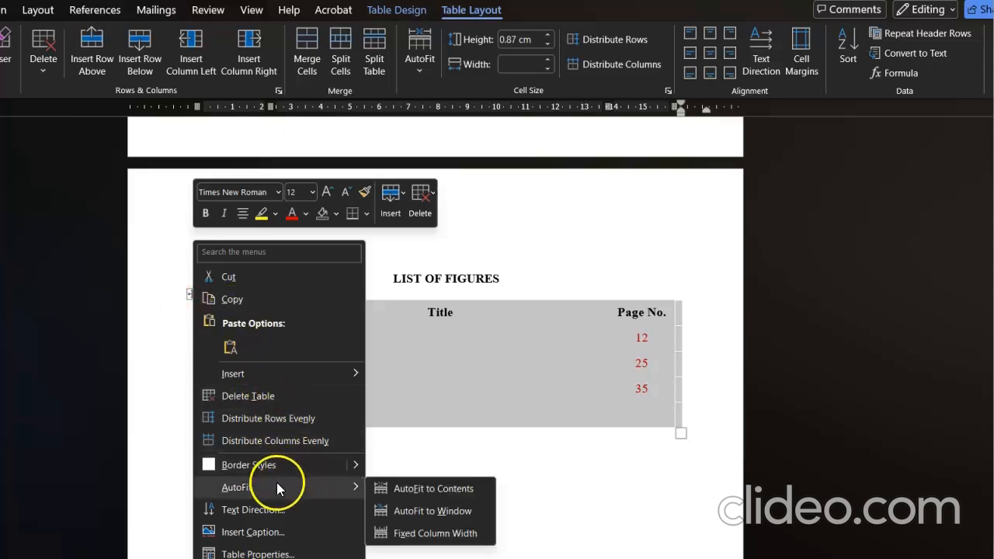
pyautogui.click(366, 212)
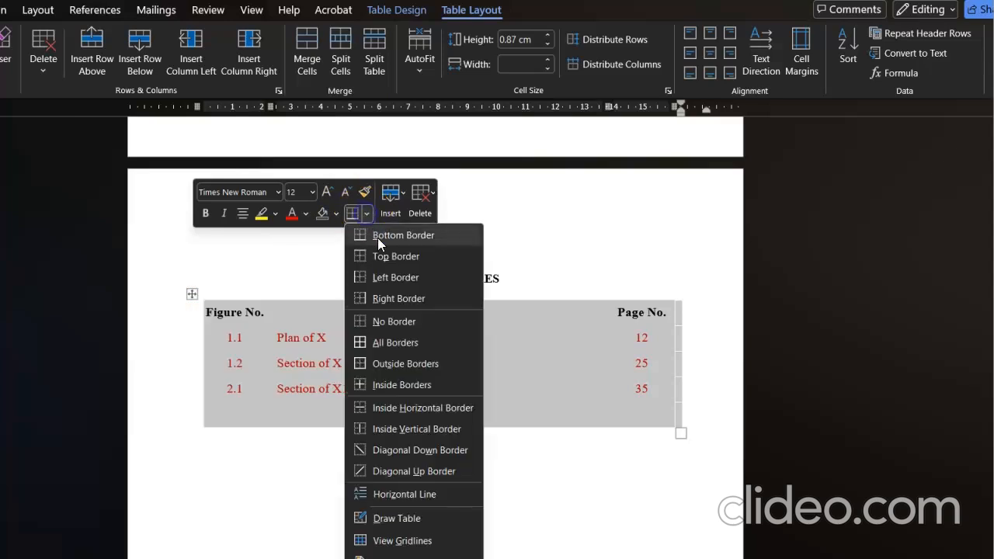
pyautogui.click(398, 343)
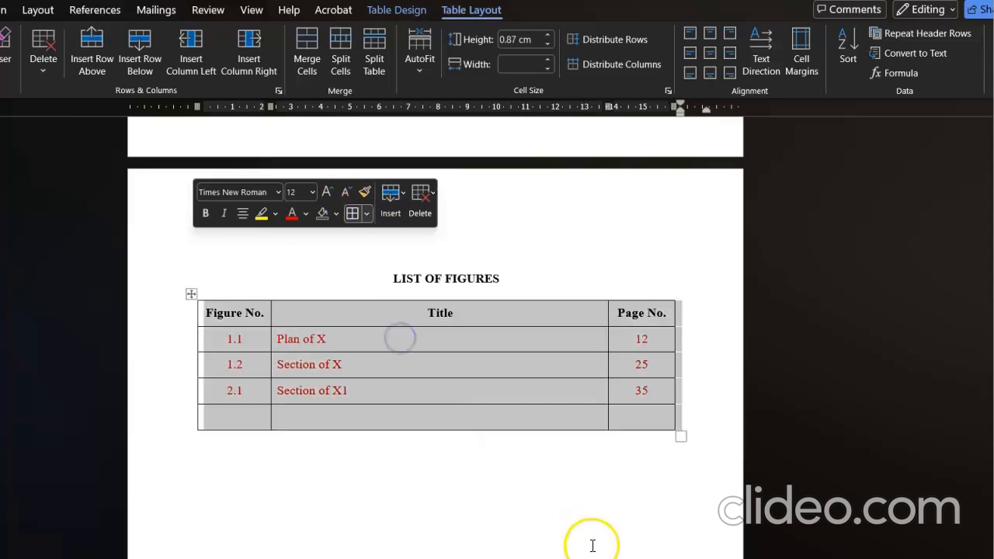
pyautogui.click(593, 546)
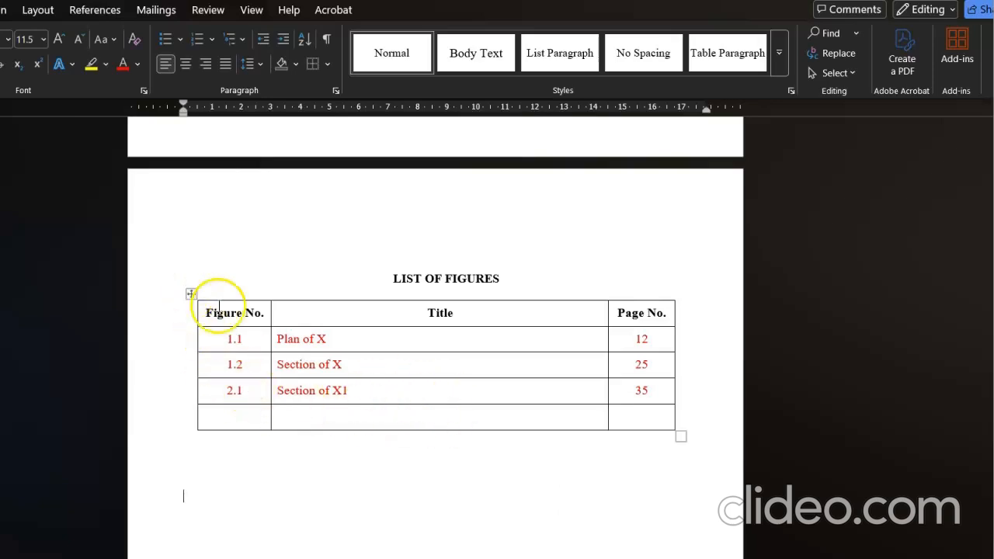
pyautogui.click(657, 418)
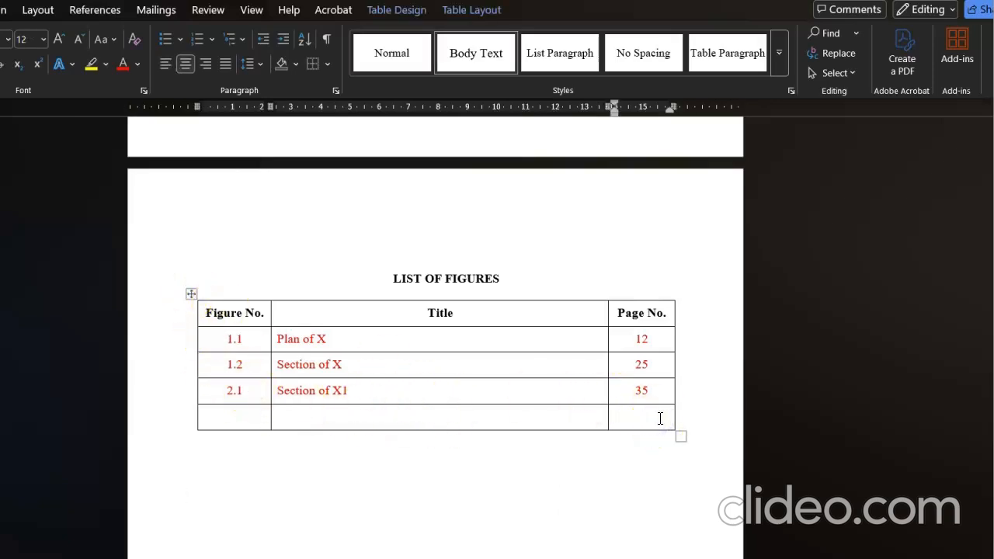
pyautogui.press('Tab')
# Step: Examine the List of Tables page and the abbreviation and full-form columns of the List of Symbols and Abbreviations
pyautogui.scroll(-15, 660, 419)
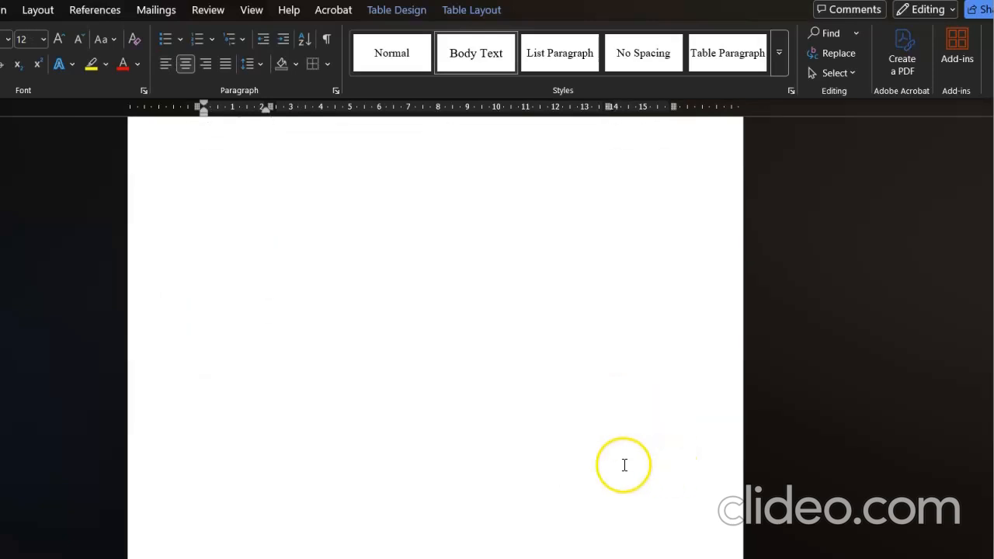
pyautogui.scroll(-2, 599, 443)
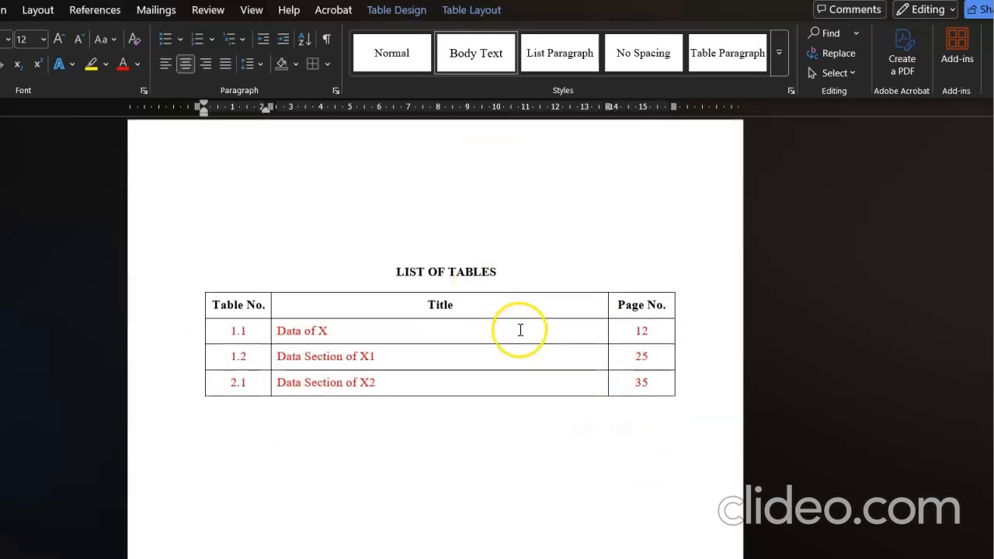
pyautogui.scroll(-2, 584, 372)
pyautogui.scroll(6, 466, 362)
pyautogui.click(459, 376)
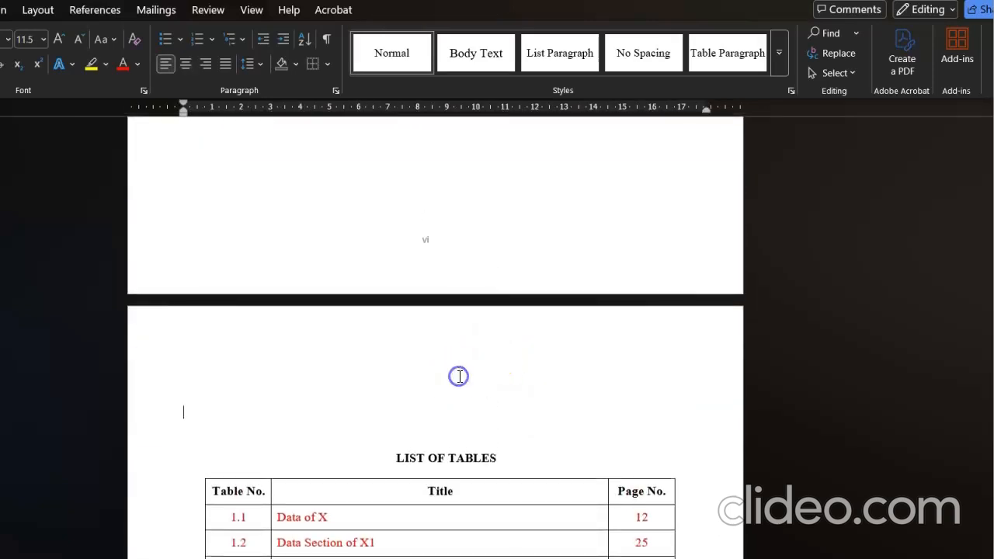
pyautogui.scroll(-20, 577, 440)
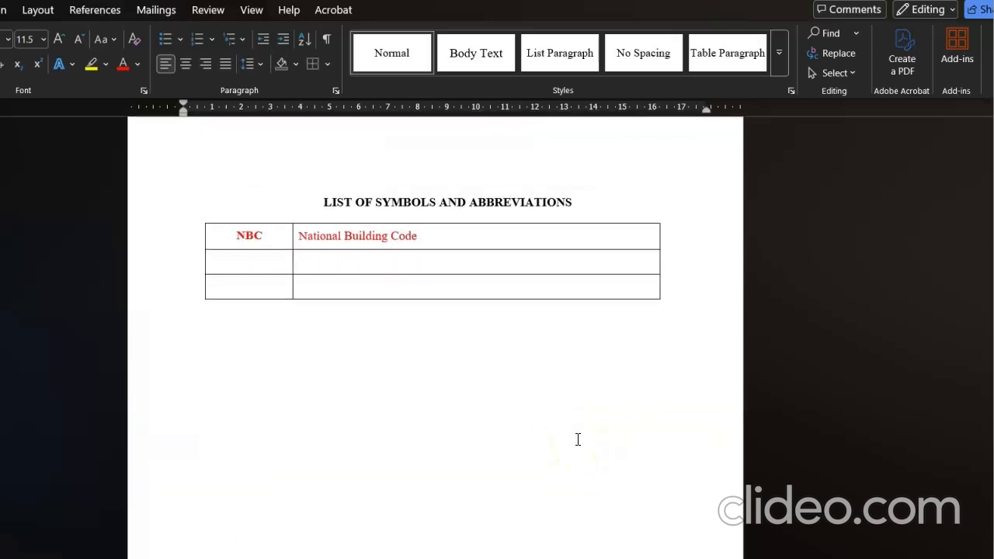
pyautogui.moveTo(264, 233); pyautogui.dragTo(237, 234)
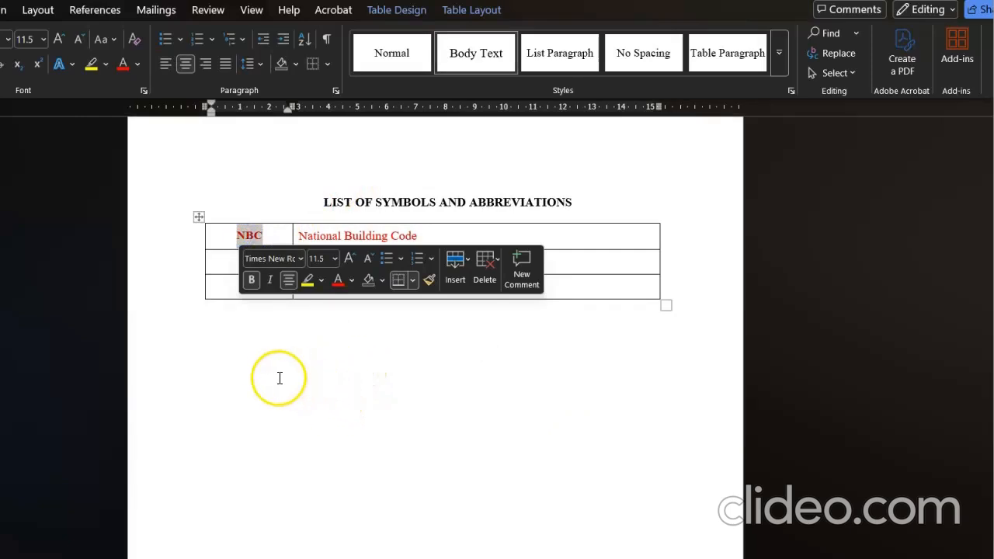
pyautogui.click(337, 227)
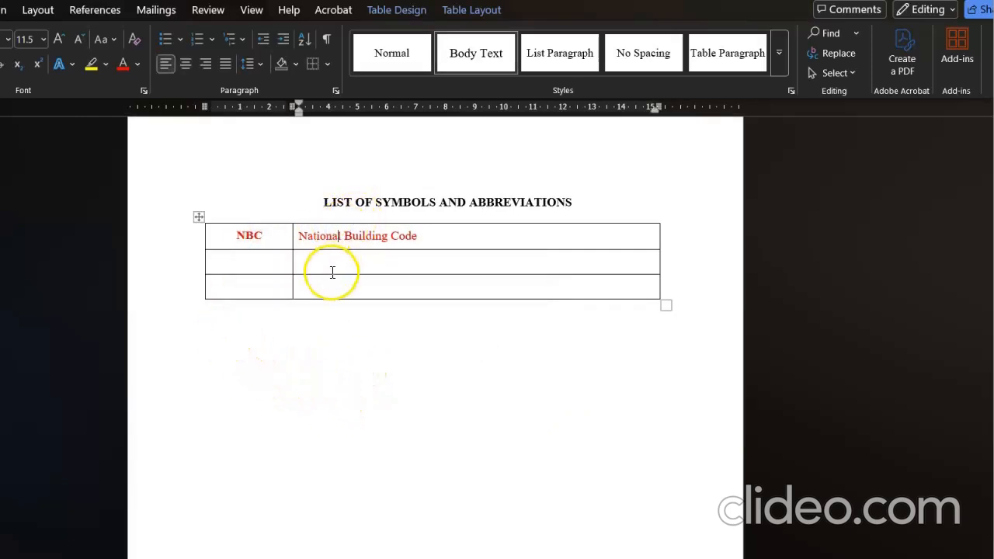
# Step: Read the Abstract page's instructions on length, line spacing, font style and size, and return to the List of Symbols and Abbreviations
pyautogui.scroll(-8, 342, 280)
pyautogui.scroll(-5, 390, 344)
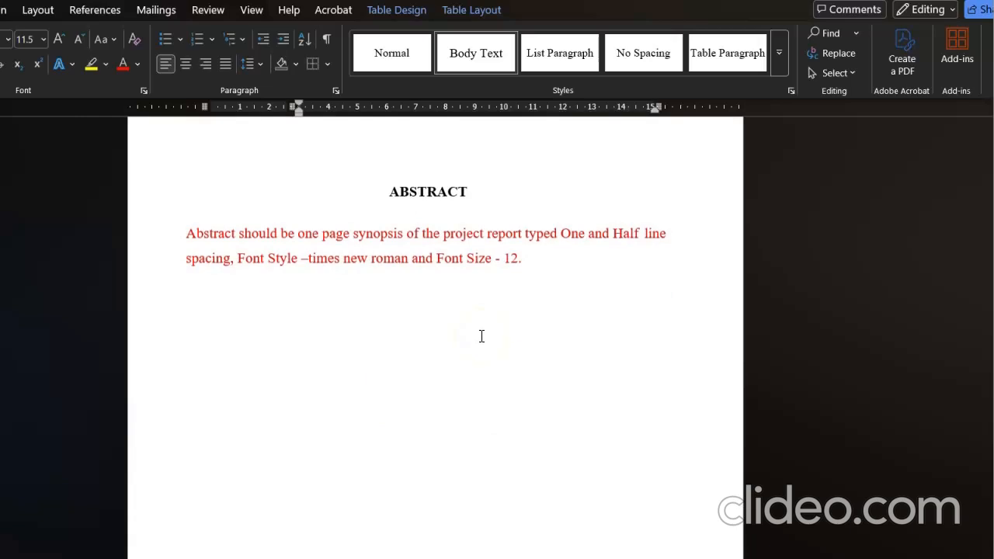
pyautogui.click(387, 278)
pyautogui.scroll(2, 434, 303)
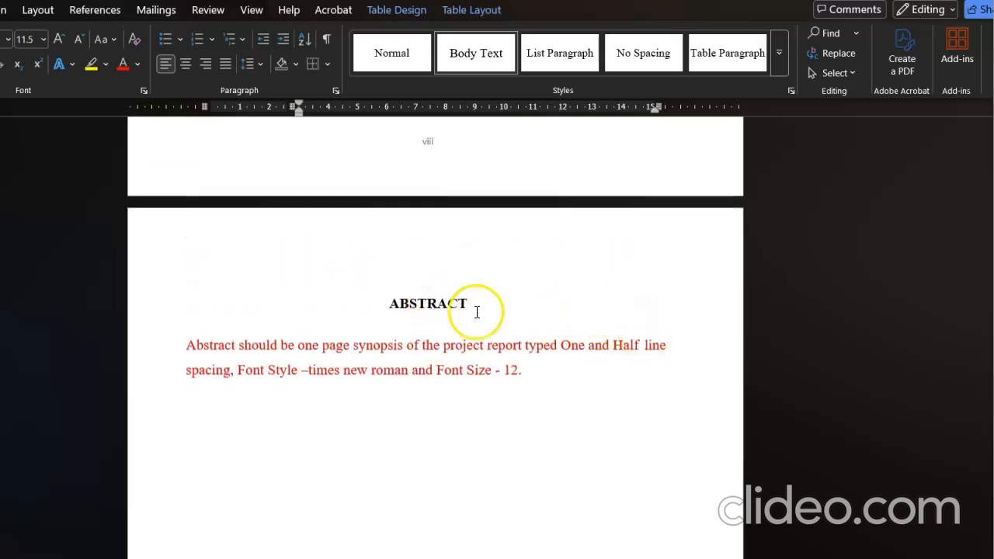
pyautogui.scroll(5, 375, 342)
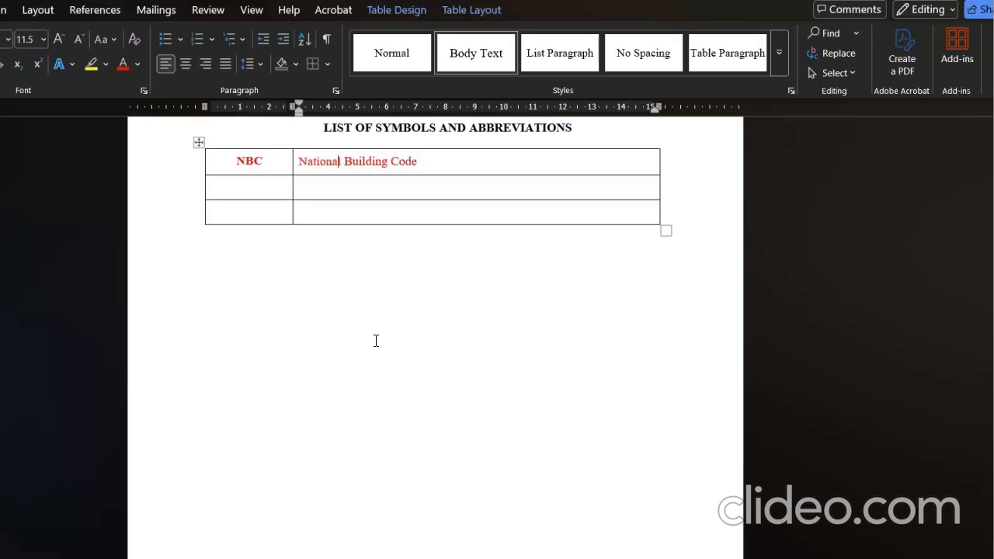
pyautogui.scroll(3, 375, 340)
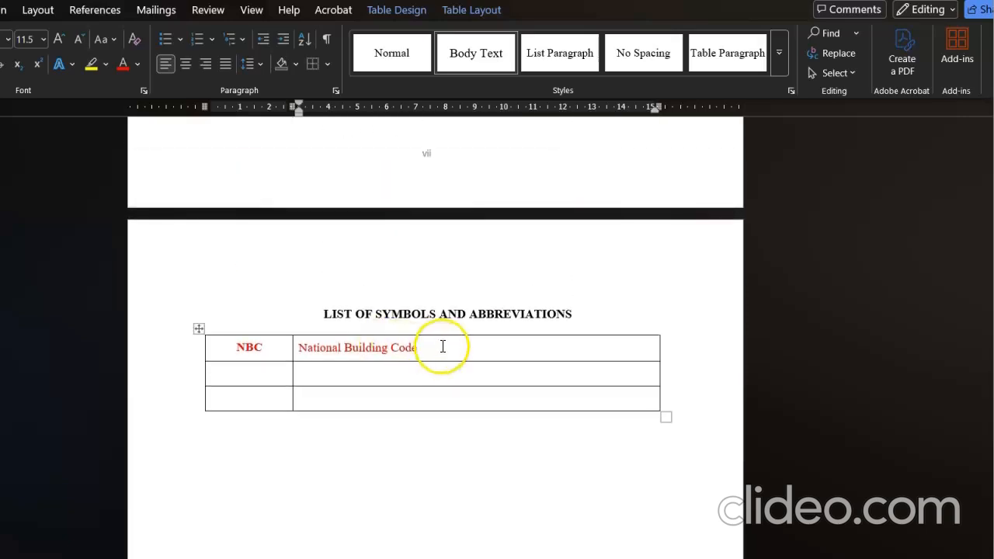